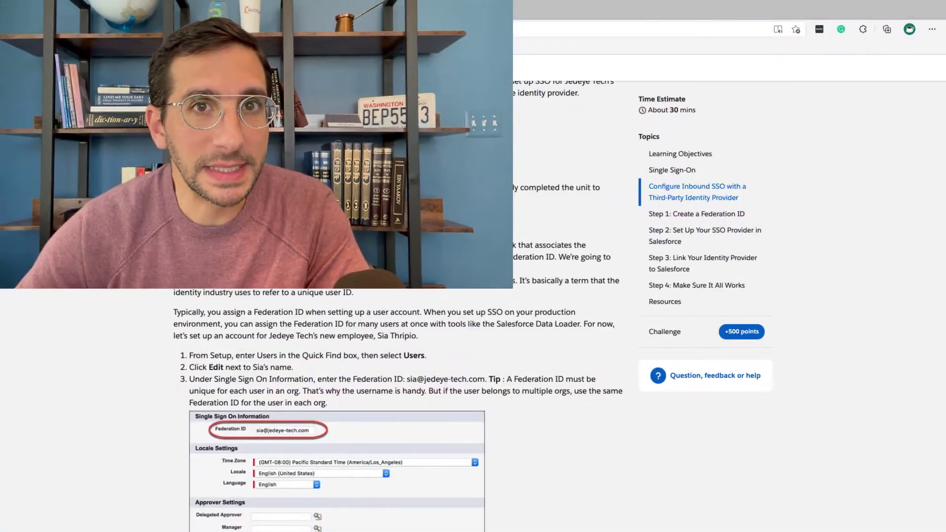
- Review the four SSO overview steps, from creating a Federation ID to testing that it works
{"action": "triple_click", "coordinate": [241, 134]}
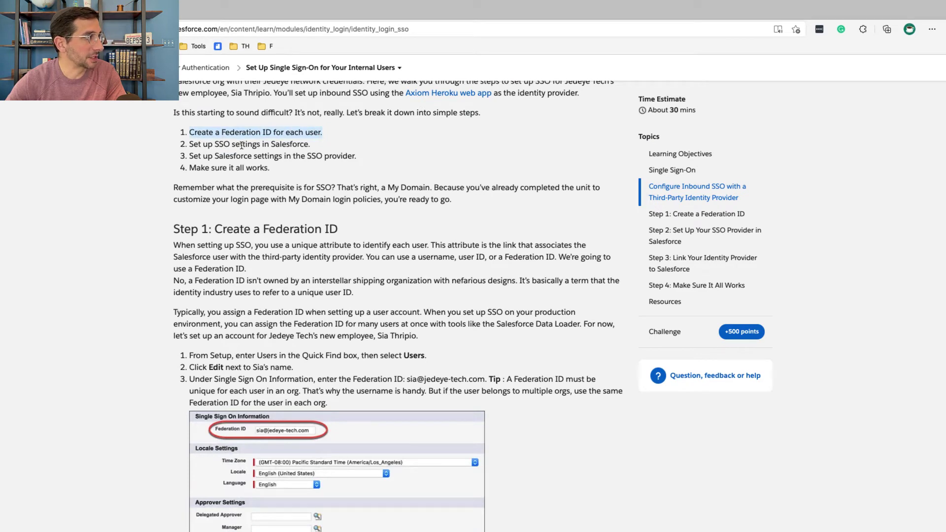
{"action": "triple_click", "coordinate": [241, 145]}
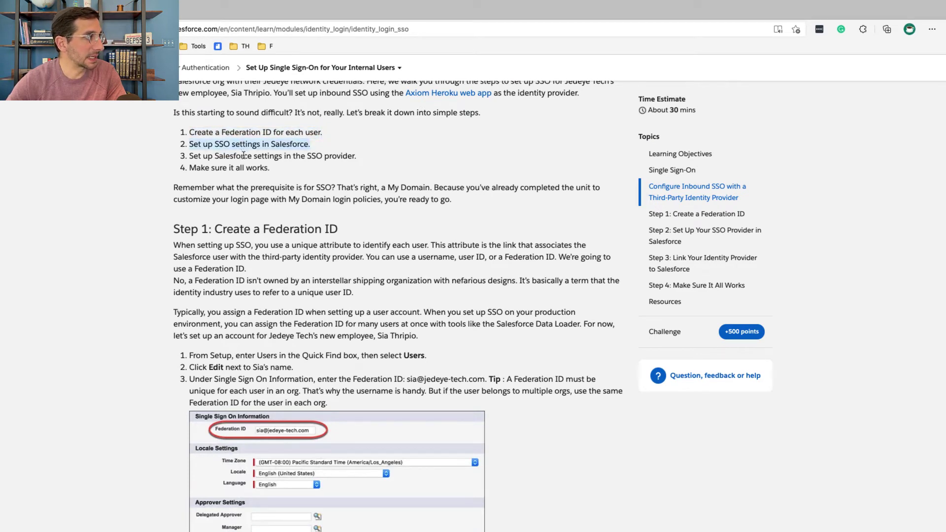
{"action": "triple_click", "coordinate": [244, 157]}
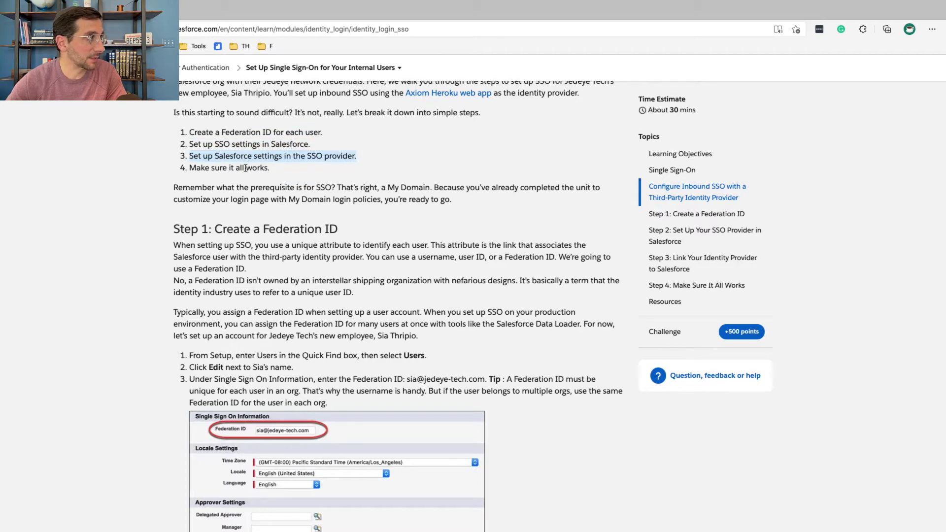
{"action": "triple_click", "coordinate": [244, 169]}
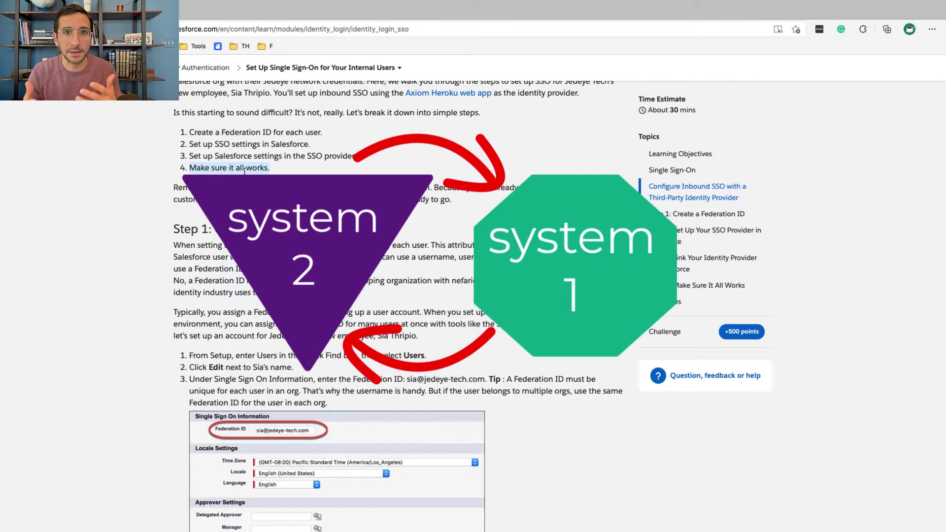
- Read the Step 1: Create a Federation ID heading and its first instruction about finding Users in Setup
{"action": "scroll", "coordinate": [244, 171], "scroll_direction": "down", "scroll_amount": 3}
{"action": "triple_click", "coordinate": [242, 141]}
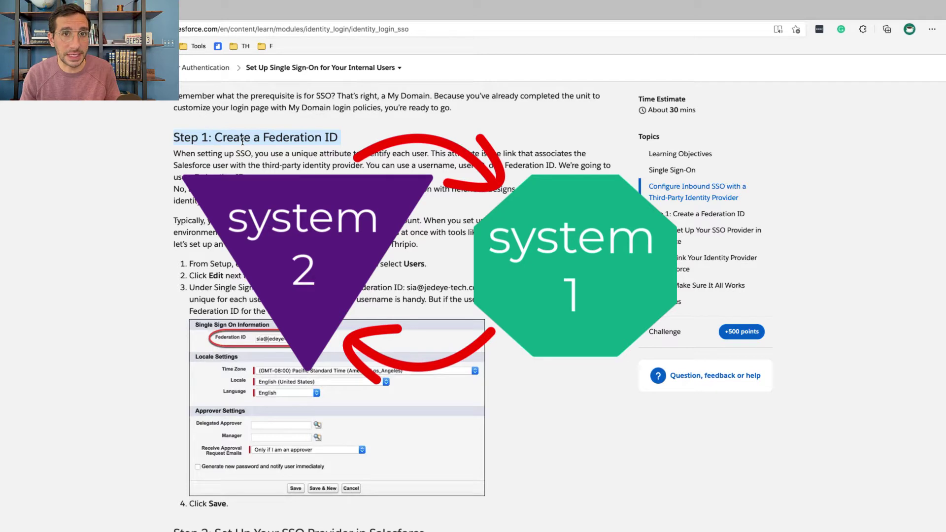
{"action": "scroll", "coordinate": [243, 141], "scroll_direction": "down", "scroll_amount": 2}
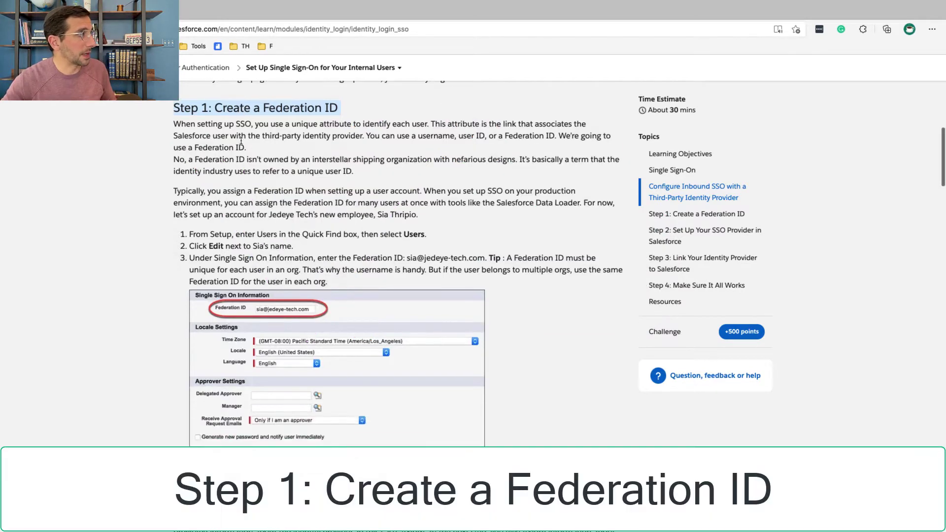
{"action": "triple_click", "coordinate": [249, 207]}
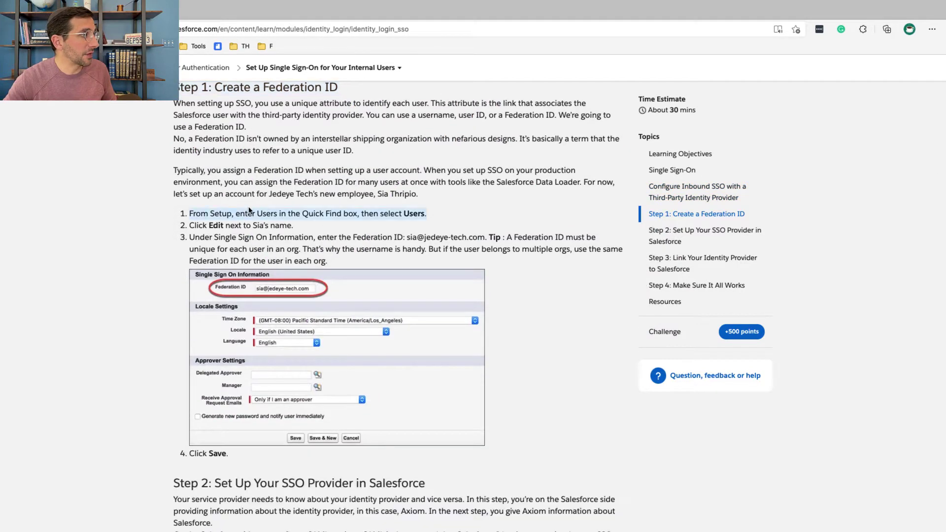
{"action": "scroll", "coordinate": [249, 207], "scroll_direction": "down", "scroll_amount": 1}
{"action": "scroll", "coordinate": [249, 207], "scroll_direction": "down", "scroll_amount": 2}
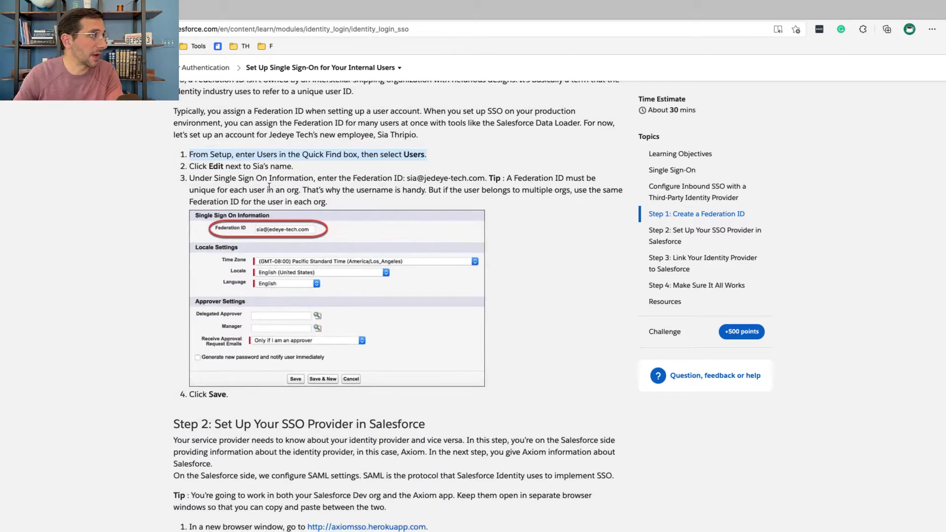
- Search Setup for 'users' and open the Guest Admin user for editing
{"action": "left_click", "coordinate": [36, 116]}
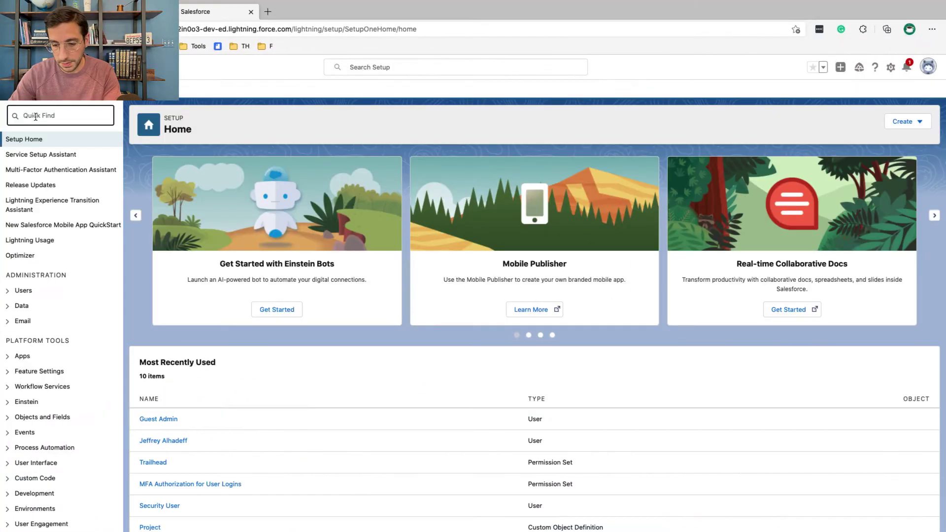
{"action": "type", "text": "users"}
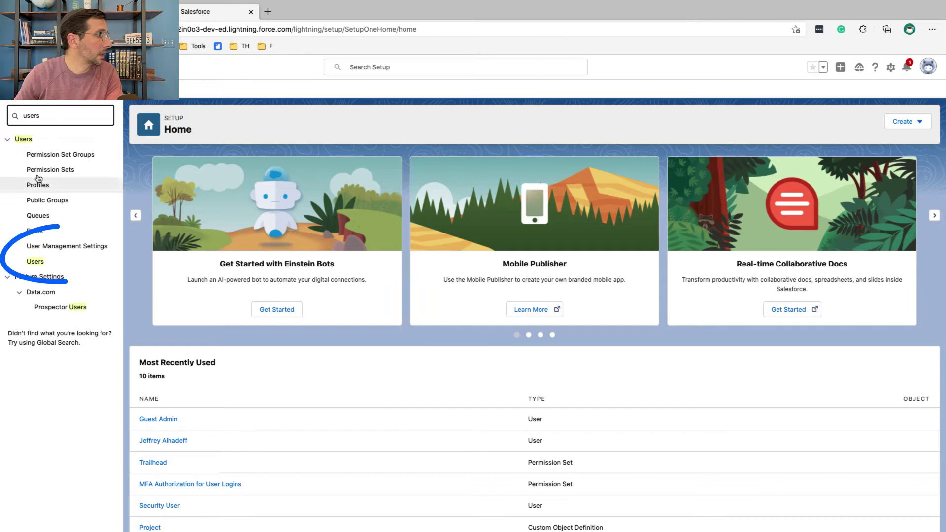
{"action": "left_click", "coordinate": [35, 261]}
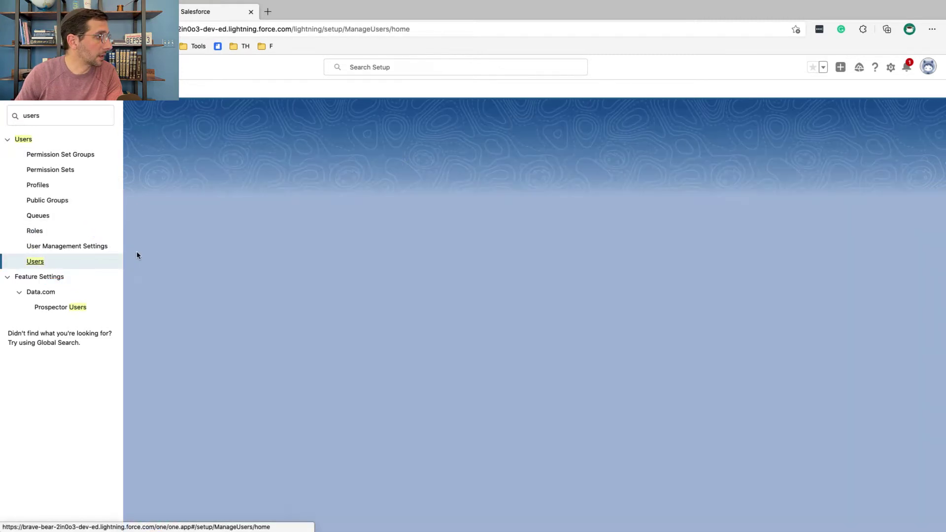
{"action": "key", "text": "super+grave"}
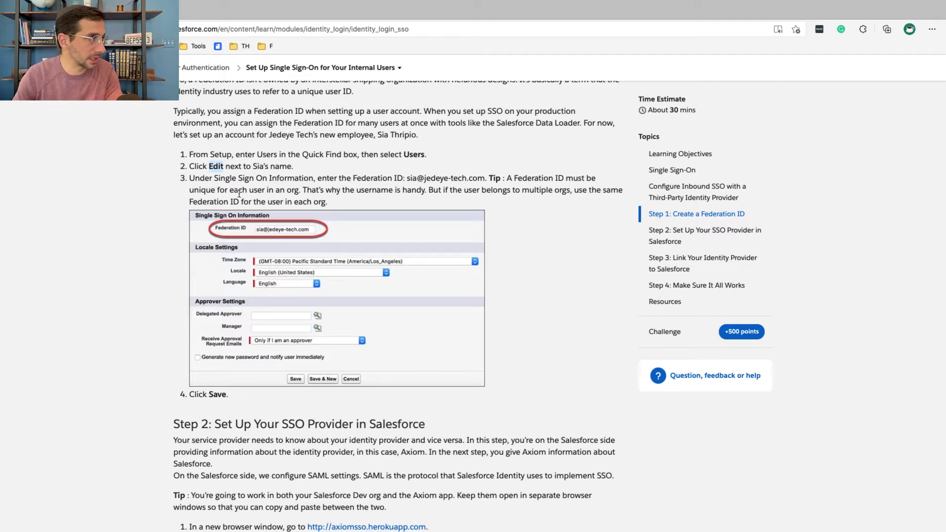
{"action": "key", "text": "ctrl+Right"}
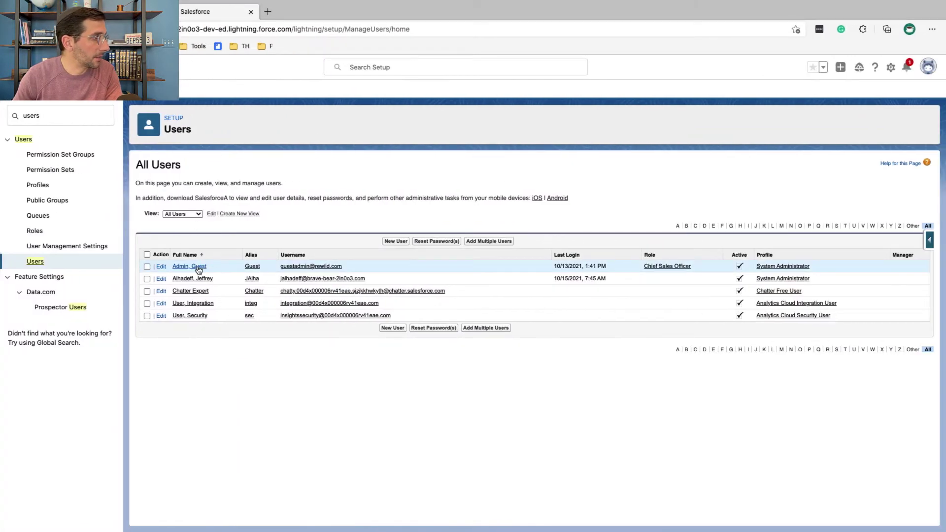
{"action": "left_click", "coordinate": [163, 267]}
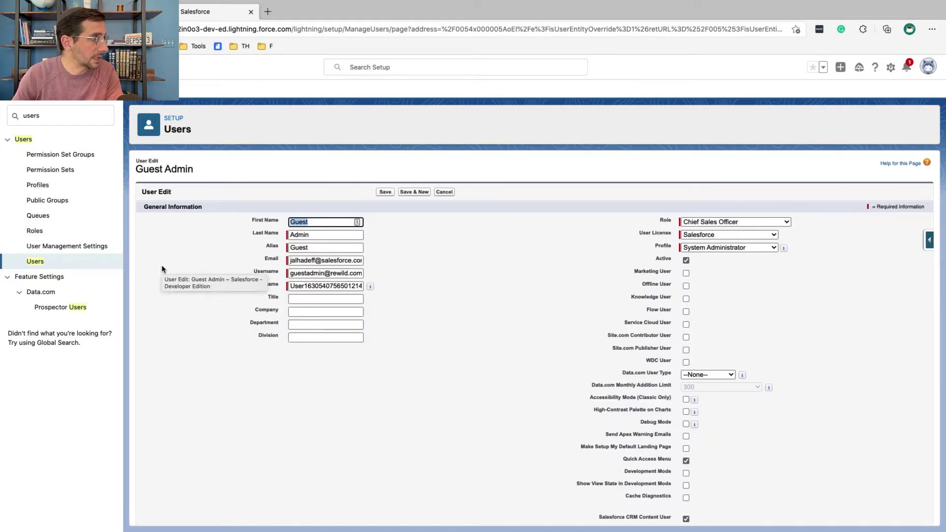
- Check the tutorial's instruction for entering the Federation ID
{"action": "key", "text": "ctrl+Left"}
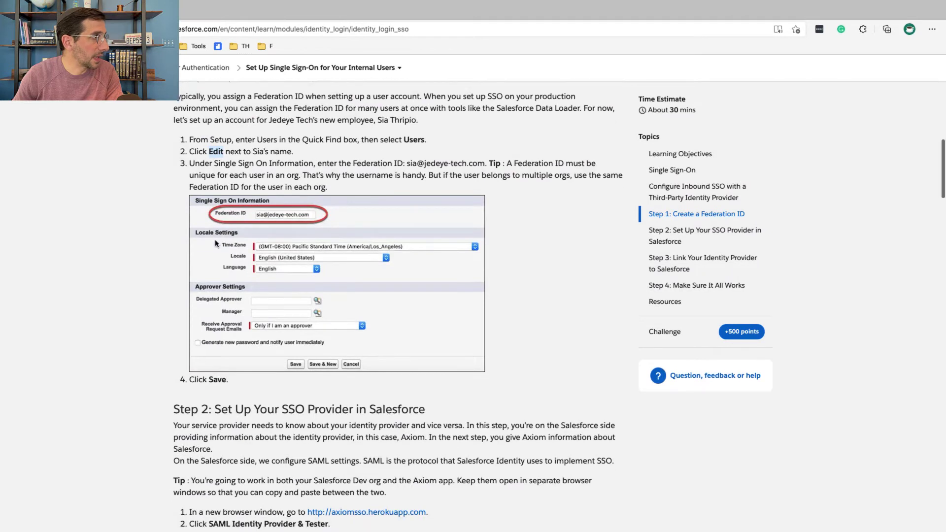
{"action": "scroll", "coordinate": [215, 243], "scroll_direction": "down", "scroll_amount": 1}
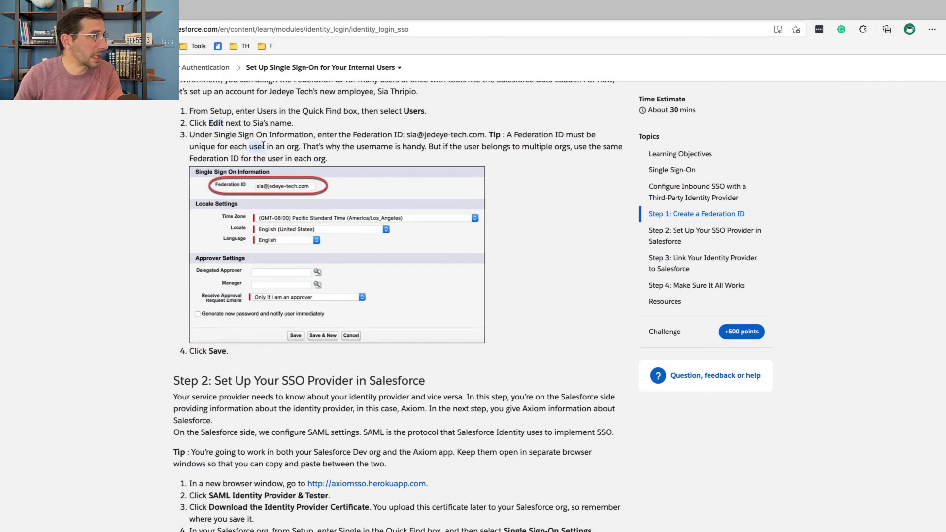
{"action": "triple_click", "coordinate": [334, 132]}
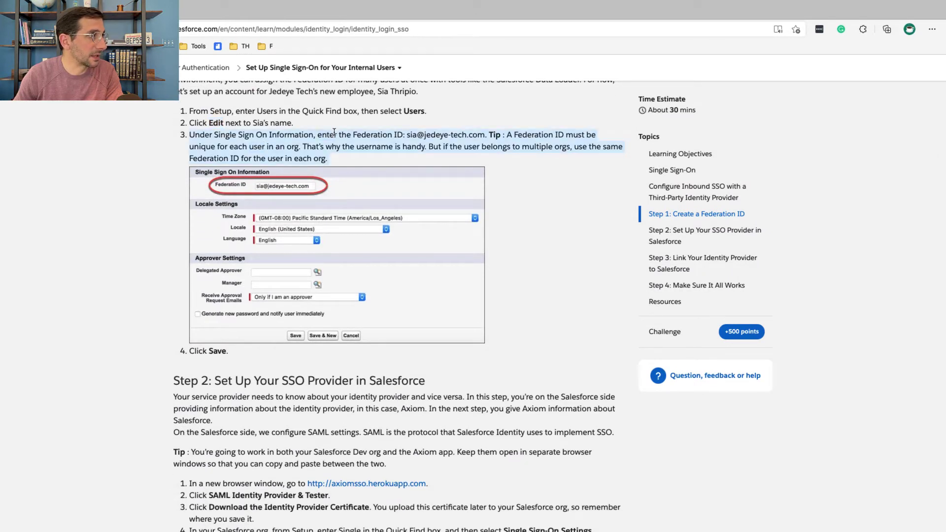
{"action": "left_click", "coordinate": [421, 134]}
- Copy Guest Admin's username into the Federation ID field and save the user
{"action": "key", "text": "ctrl+Right"}
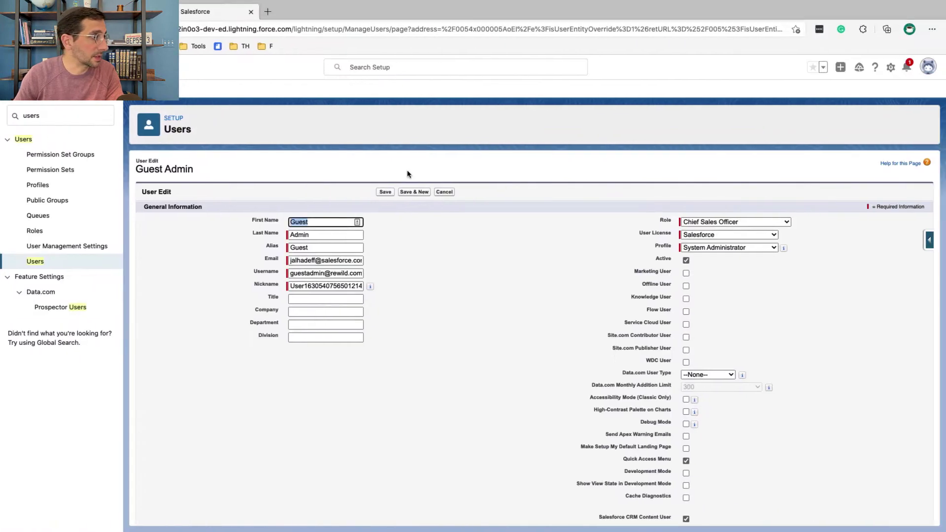
{"action": "triple_click", "coordinate": [341, 272]}
{"action": "key", "text": "super+c"}
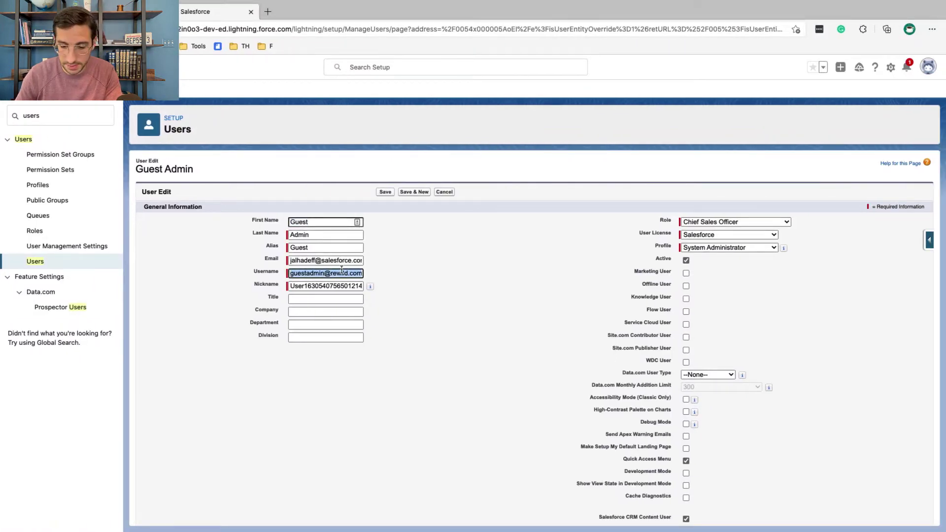
{"action": "scroll", "coordinate": [350, 329], "scroll_direction": "down", "scroll_amount": 7}
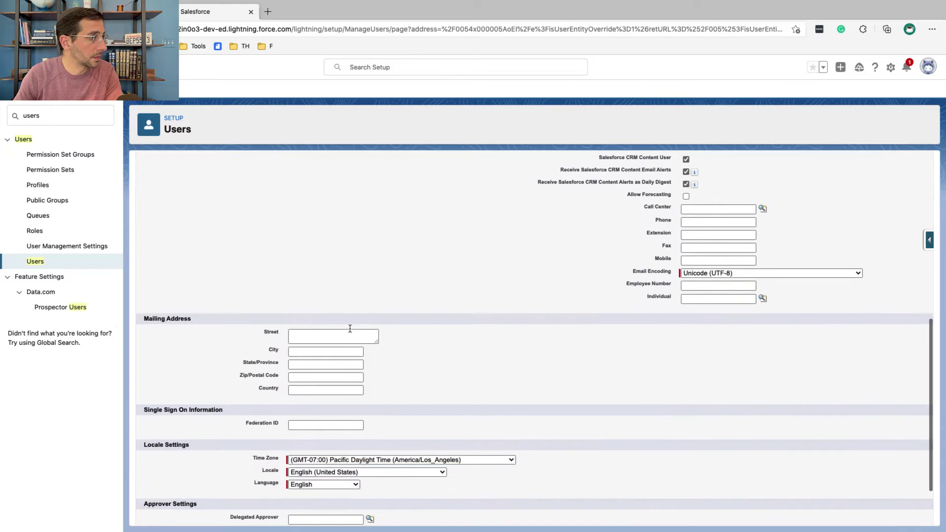
{"action": "scroll", "coordinate": [349, 328], "scroll_direction": "down", "scroll_amount": 2}
{"action": "left_click", "coordinate": [348, 353]}
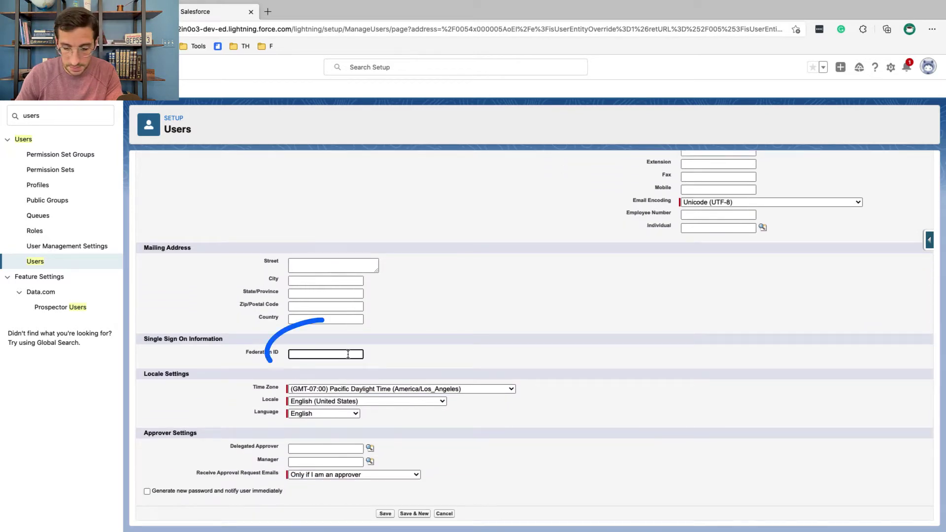
{"action": "key", "text": "super+v"}
{"action": "scroll", "coordinate": [373, 249], "scroll_direction": "up", "scroll_amount": 10}
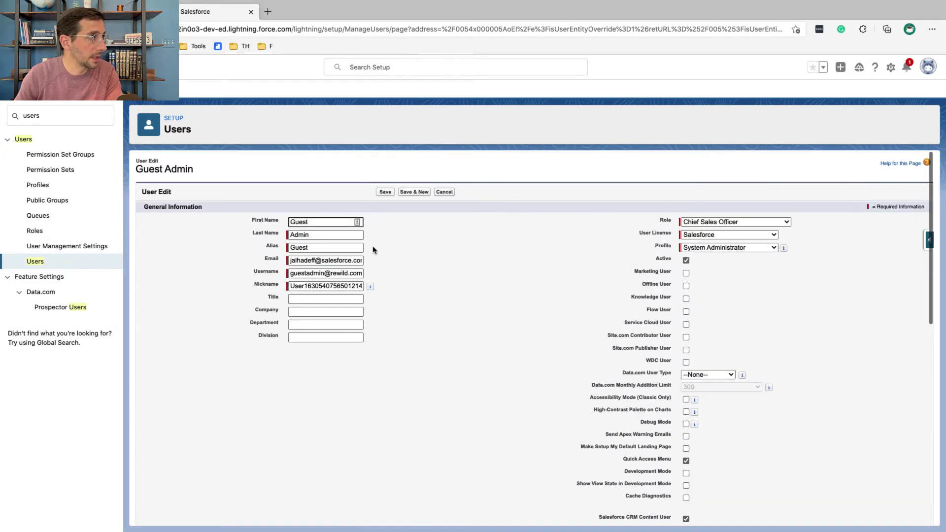
{"action": "left_click", "coordinate": [385, 192]}
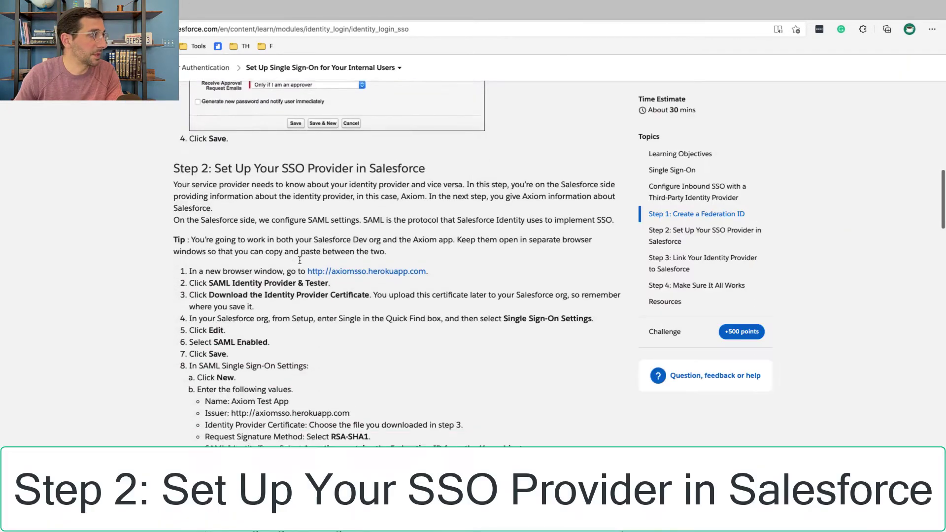
- Review the Step 2 heading and the instructions to open SAML Identity Provider & Tester and download the certificate
{"action": "scroll", "coordinate": [297, 123], "scroll_direction": "down", "scroll_amount": 1}
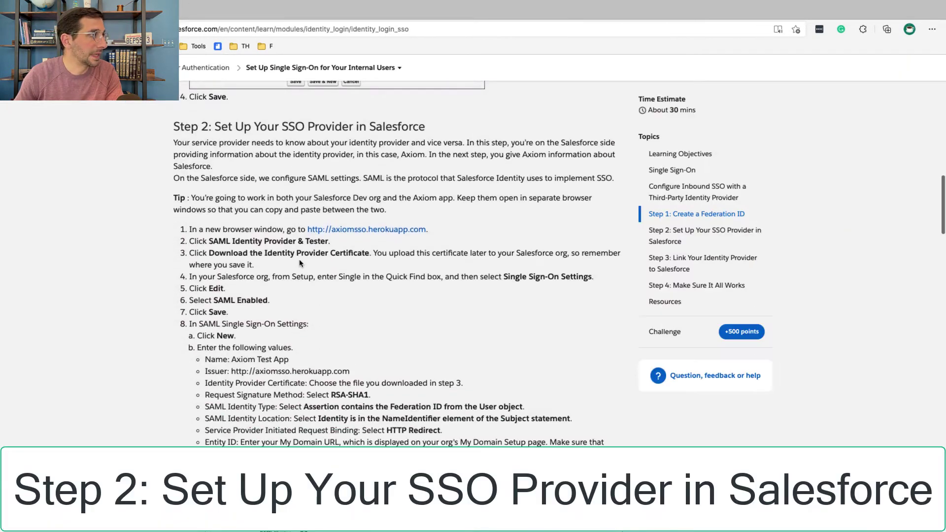
{"action": "triple_click", "coordinate": [296, 127]}
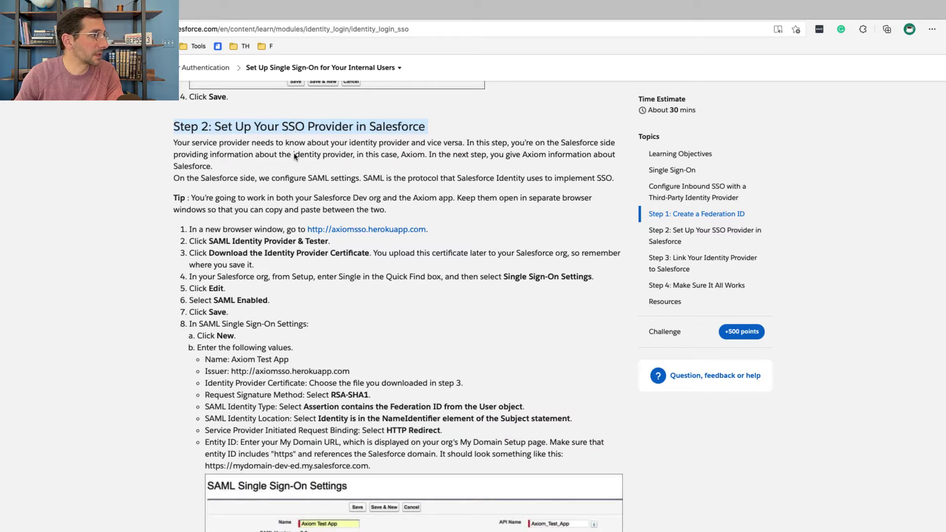
{"action": "scroll", "coordinate": [294, 162], "scroll_direction": "down", "scroll_amount": 3}
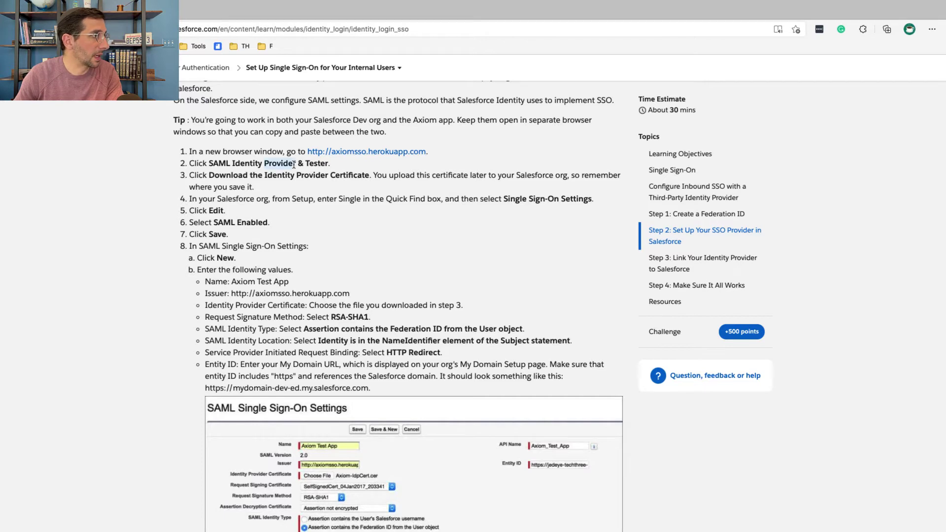
{"action": "triple_click", "coordinate": [297, 162]}
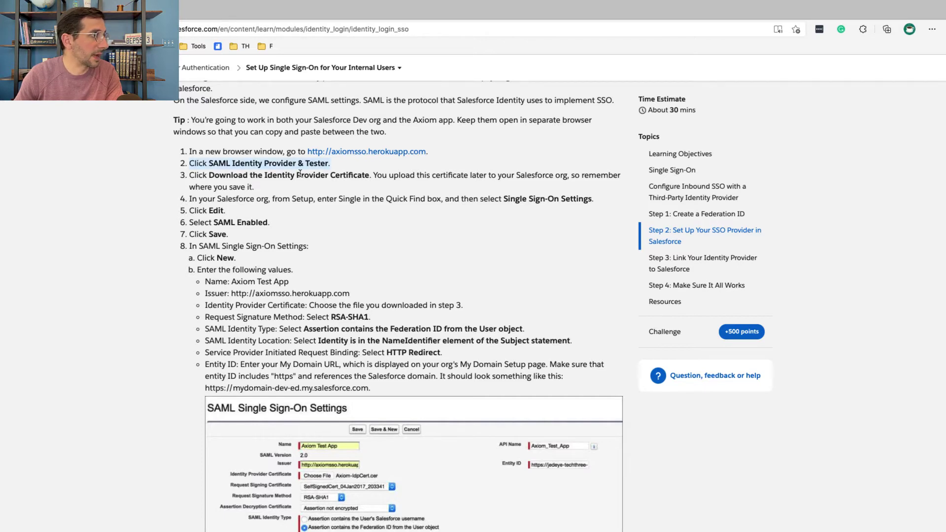
{"action": "triple_click", "coordinate": [299, 177]}
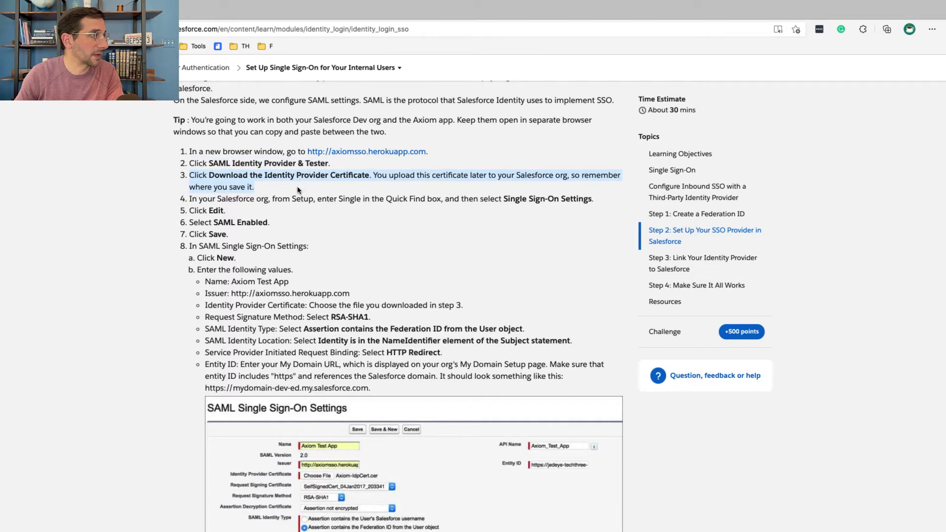
- Download Axiom-IdpCert (1).cer from Axiom's SAML Identity Provider & Tester page
{"action": "key", "text": "ctrl+Right"}
{"action": "key", "text": "ctrl+Right"}
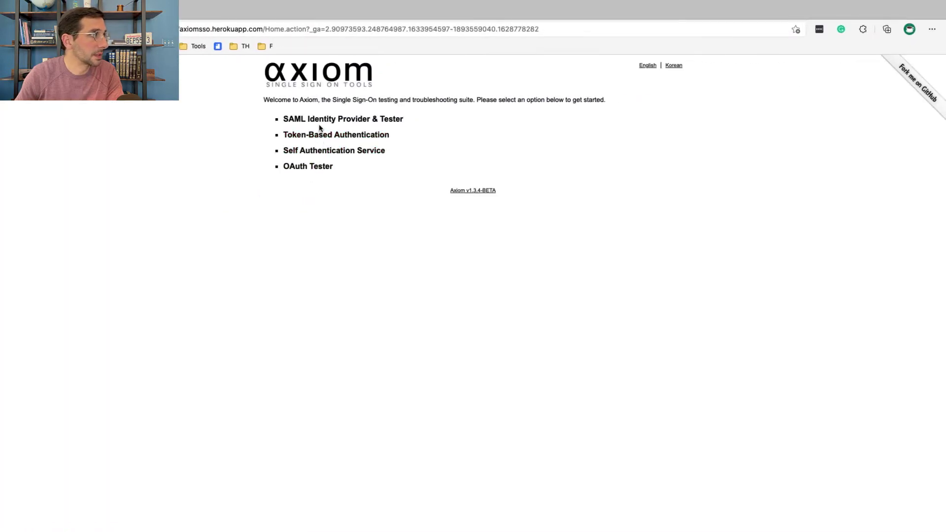
{"action": "left_click", "coordinate": [323, 121]}
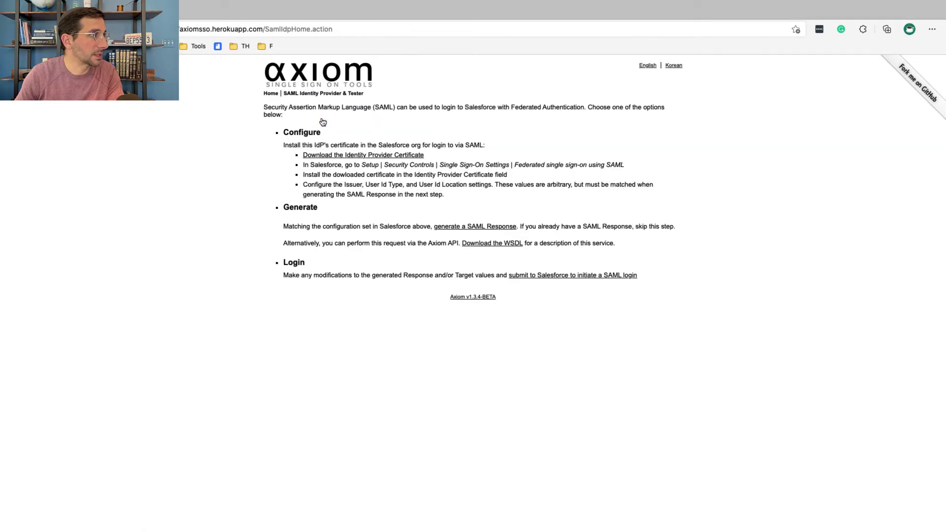
{"action": "left_click", "coordinate": [355, 156]}
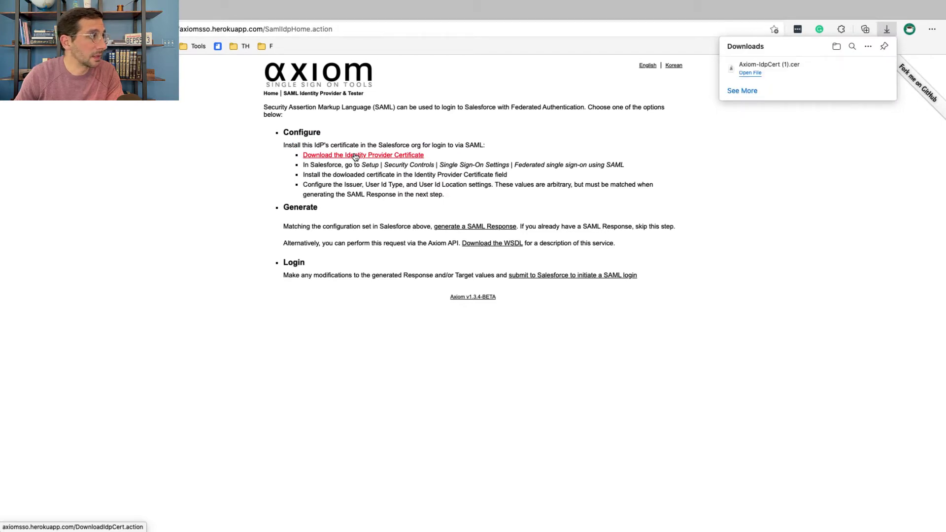
{"action": "key", "text": "ctrl+Left"}
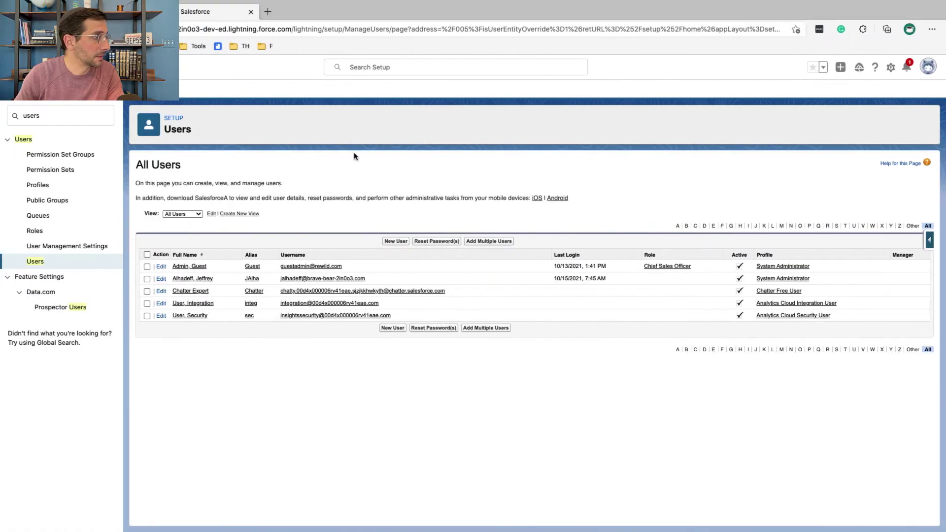
- Search Setup for 'sing' and open the Single Sign-On Settings page
{"action": "key", "text": "ctrl+Left"}
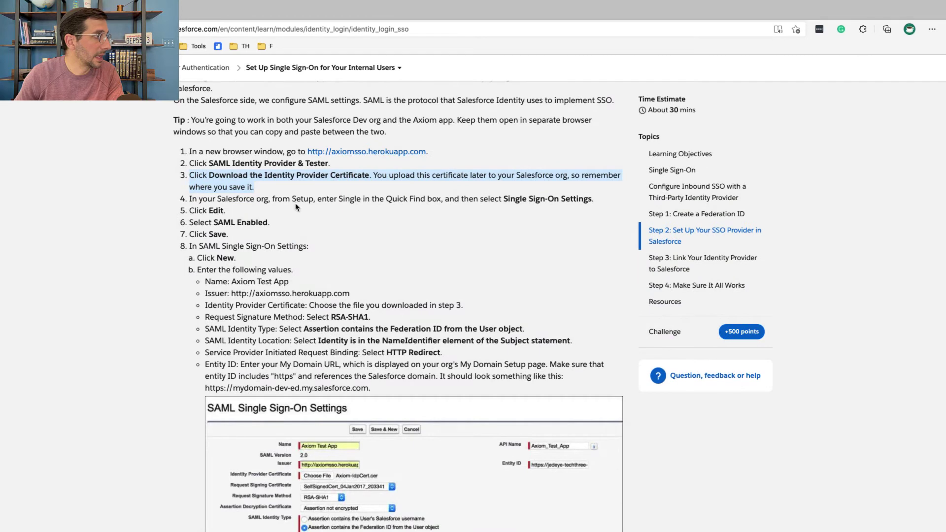
{"action": "triple_click", "coordinate": [295, 204]}
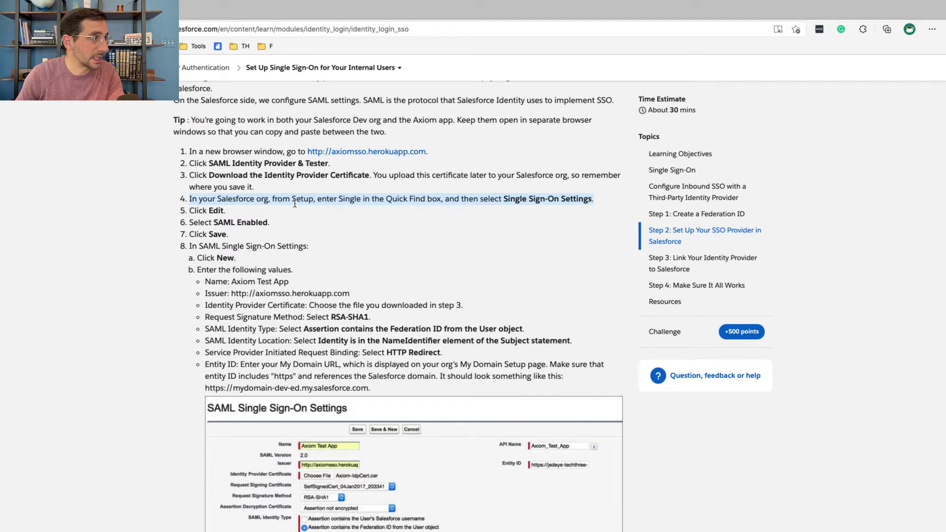
{"action": "key", "text": "ctrl+Right"}
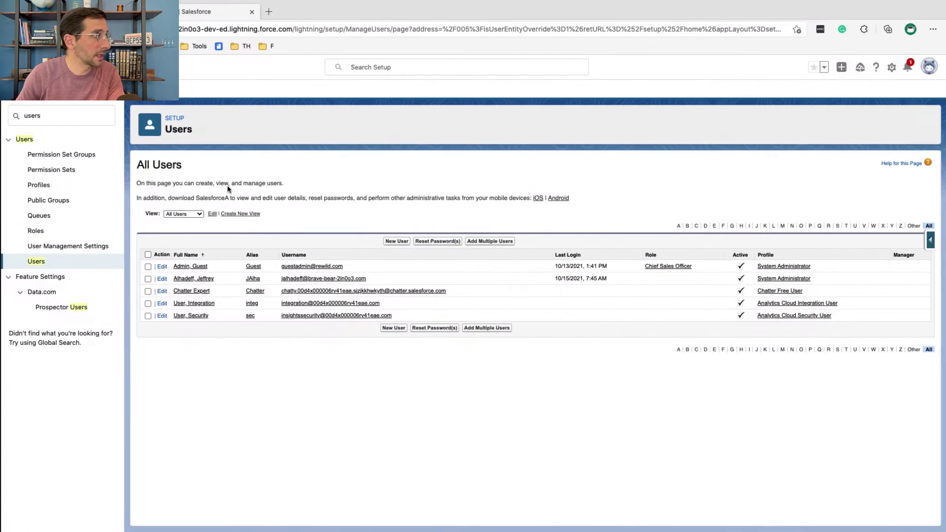
{"action": "double_click", "coordinate": [98, 121]}
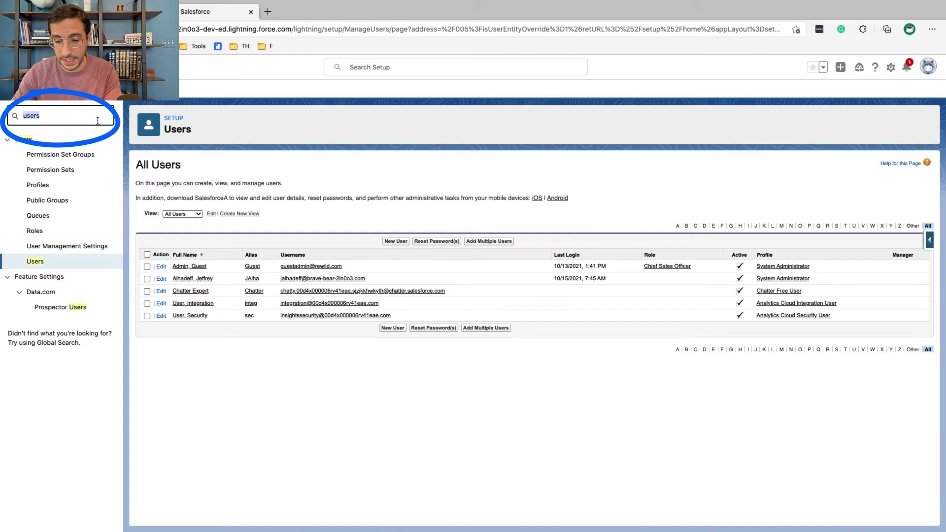
{"action": "type", "text": "sing"}
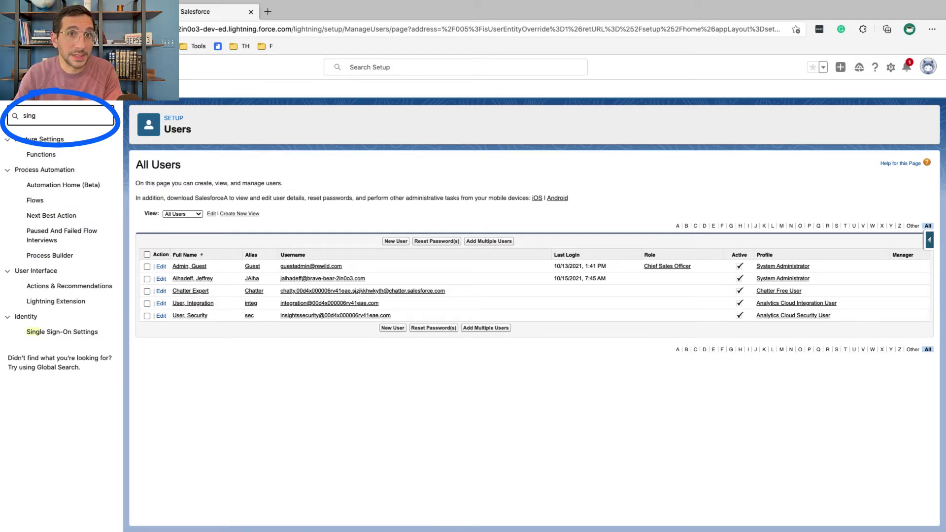
{"action": "left_click", "coordinate": [65, 334]}
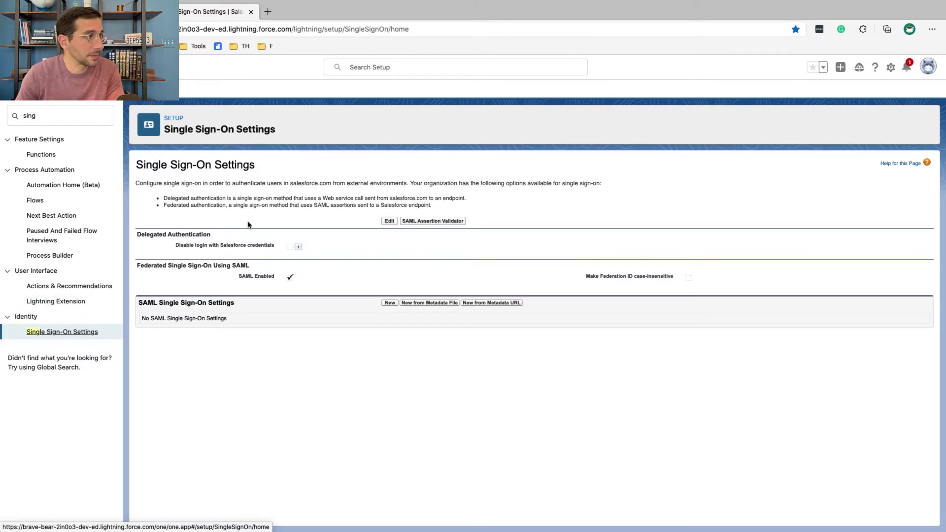
- Edit the Single Sign-On Settings, enable SAML, and save
{"action": "left_click", "coordinate": [389, 222]}
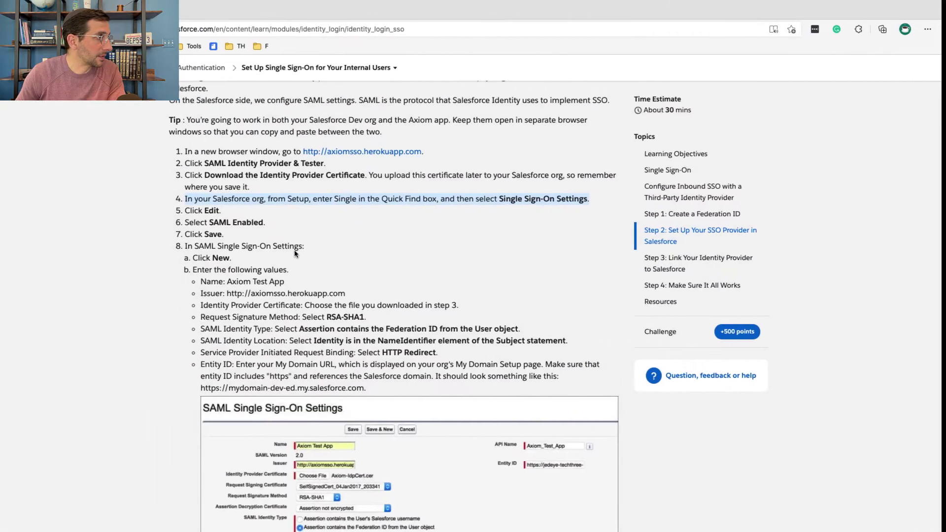
{"action": "triple_click", "coordinate": [215, 222]}
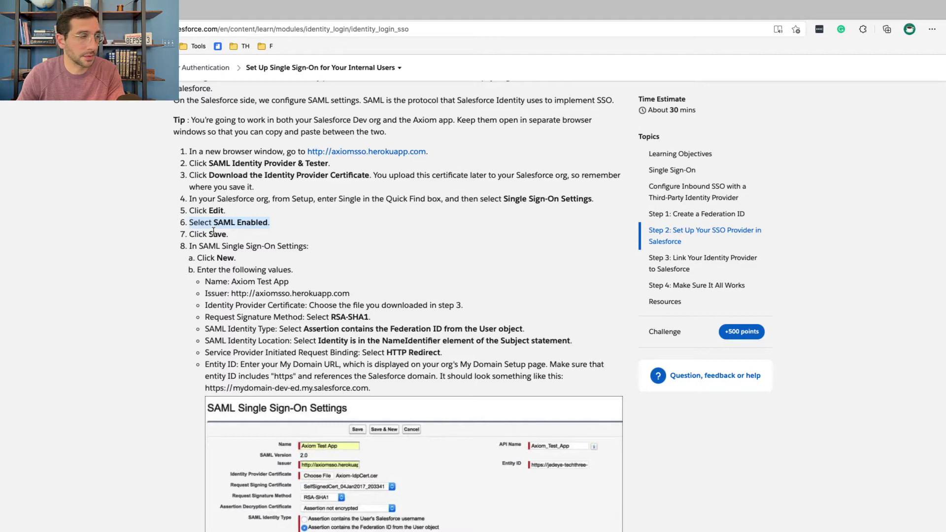
{"action": "triple_click", "coordinate": [207, 235]}
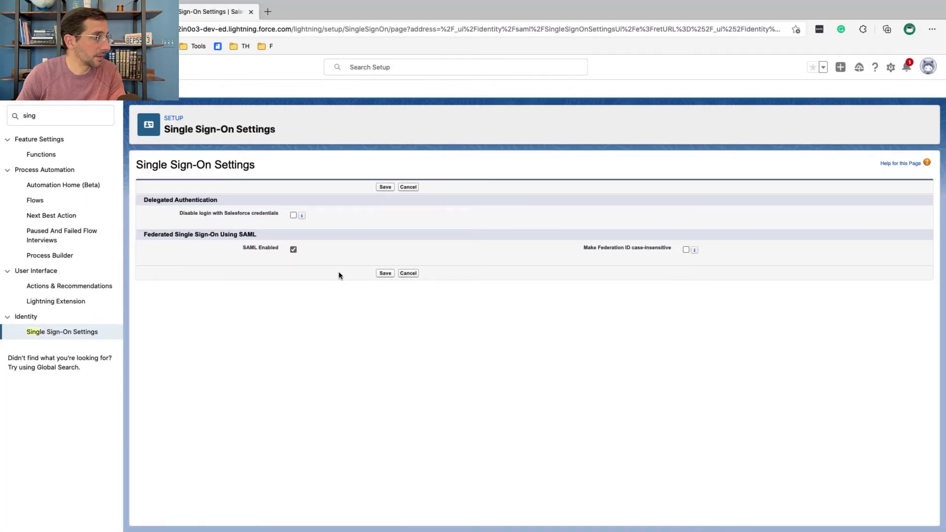
{"action": "left_click", "coordinate": [385, 273]}
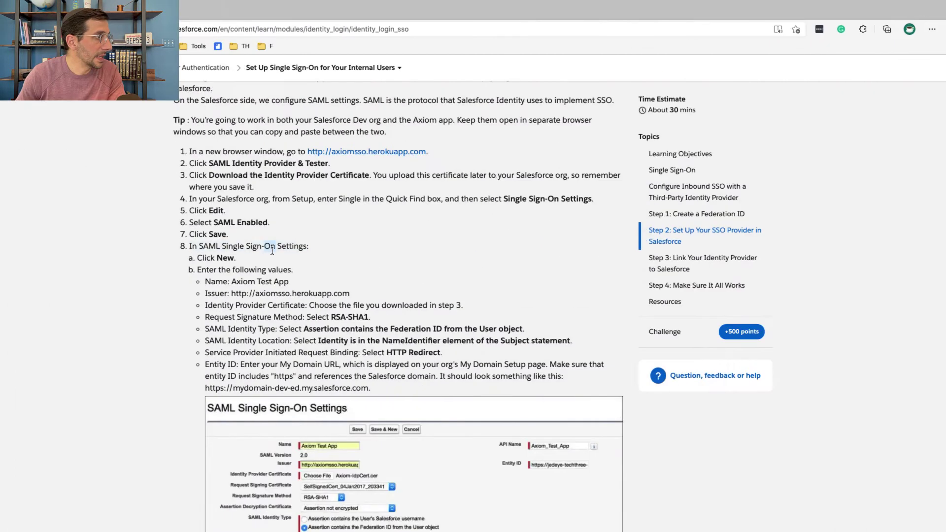
{"action": "triple_click", "coordinate": [272, 248]}
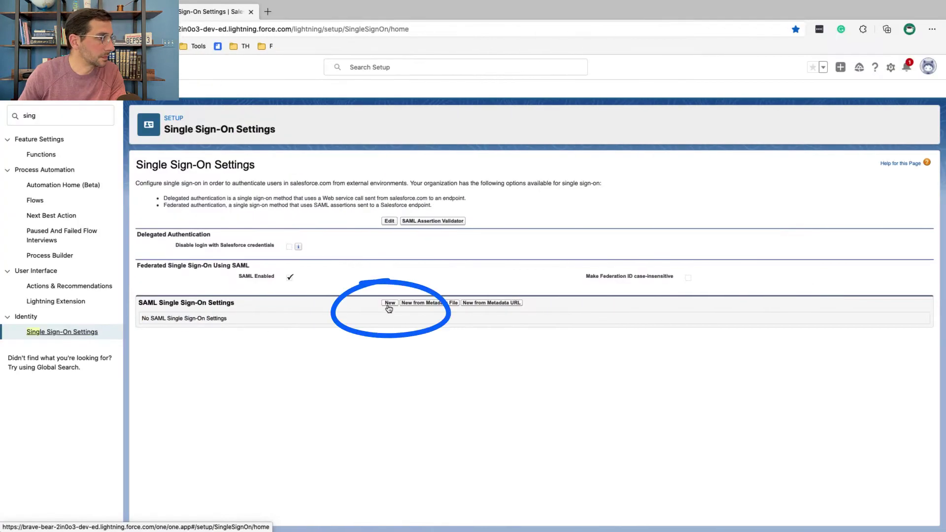
- Create a new SAML Single Sign-On setting named 'Axiom Test App'
{"action": "left_click", "coordinate": [388, 304]}
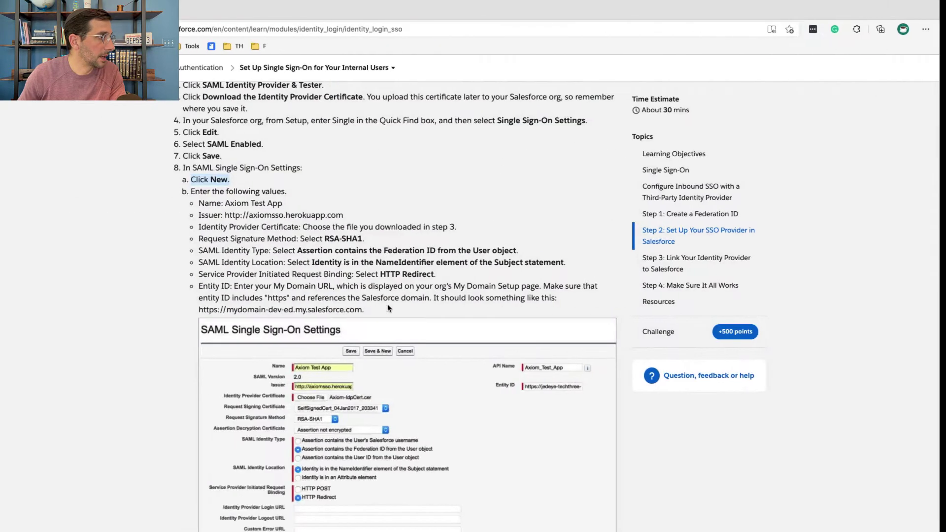
{"action": "scroll", "coordinate": [321, 208], "scroll_direction": "down", "scroll_amount": 1}
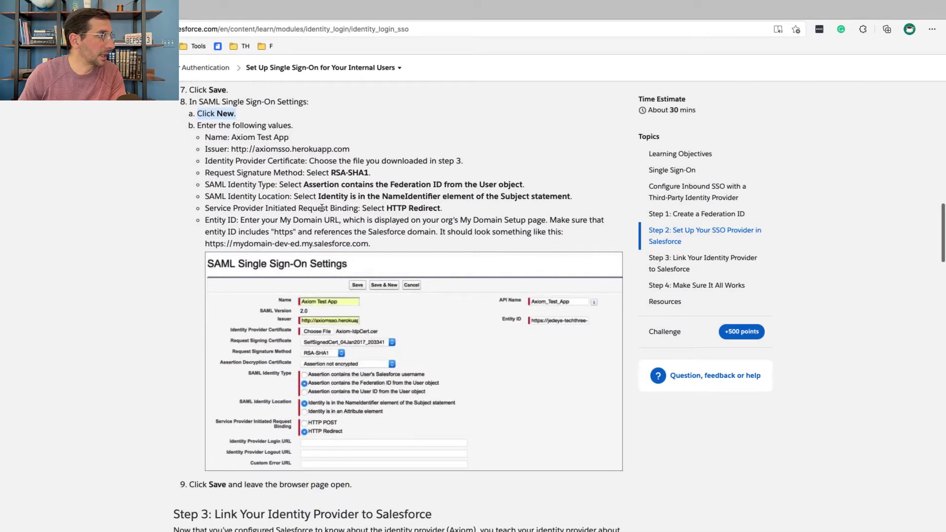
{"action": "left_click", "coordinate": [287, 141]}
{"action": "left_click_drag", "start_coordinate": [295, 142], "coordinate": [231, 138]}
{"action": "key", "text": "super+c"}
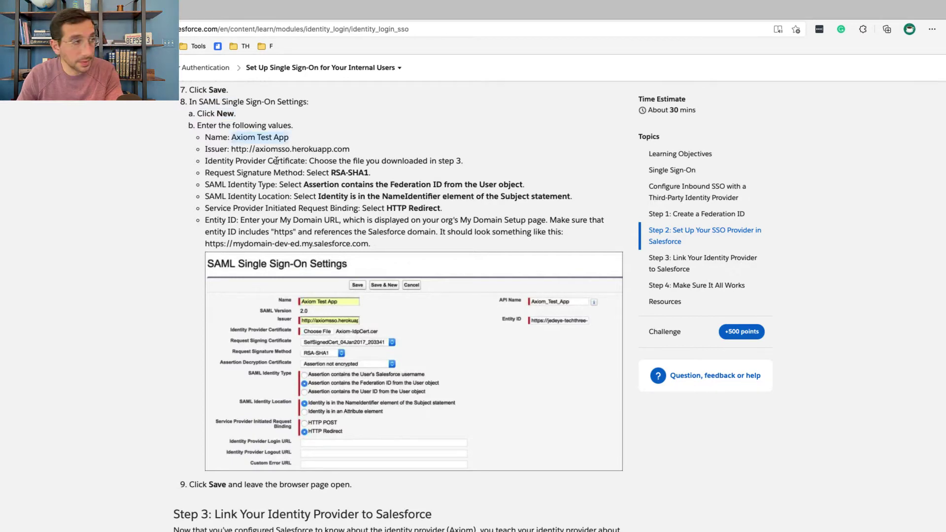
{"action": "key", "text": "super+Tab"}
{"action": "key", "text": "super+v"}
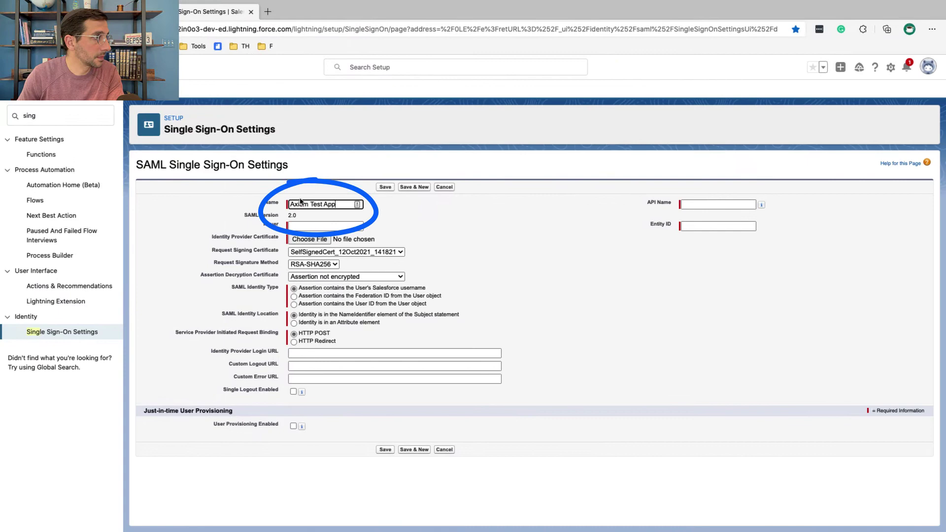
{"action": "key", "text": "super+Tab"}
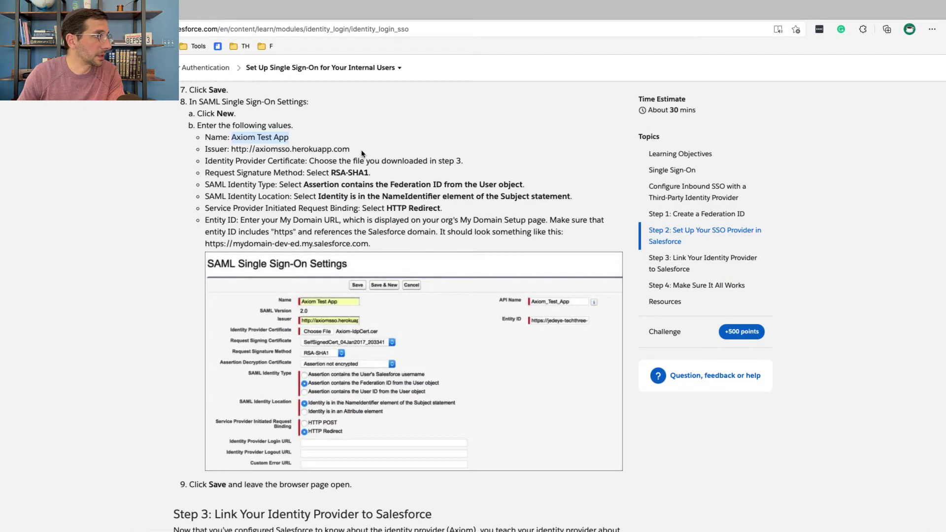
{"action": "left_click_drag", "start_coordinate": [351, 149], "coordinate": [232, 151]}
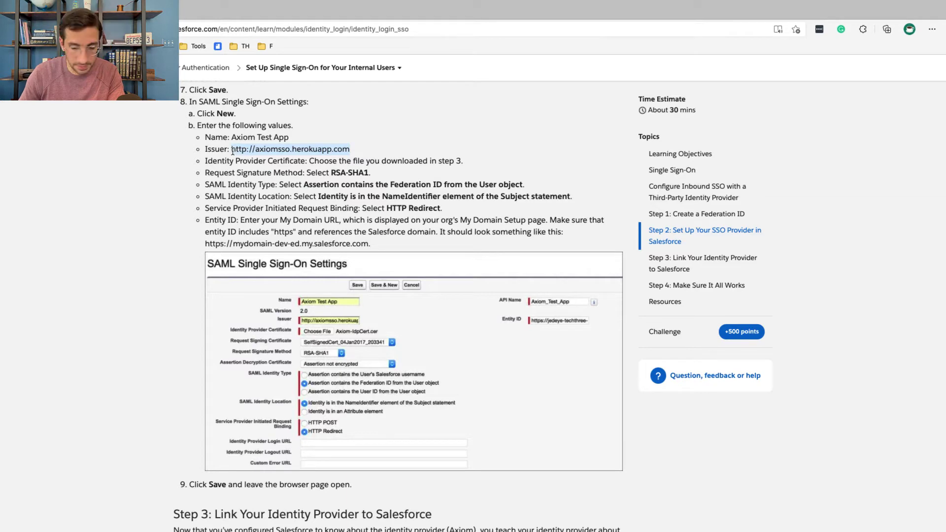
{"action": "key", "text": "ctrl+Right"}
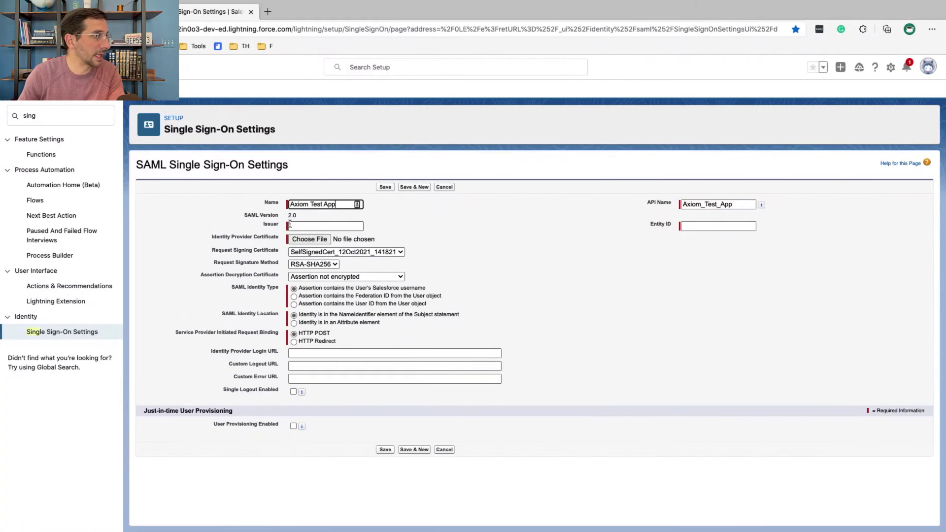
{"action": "left_click", "coordinate": [290, 225]}
{"action": "key", "text": "ctrl+v"}
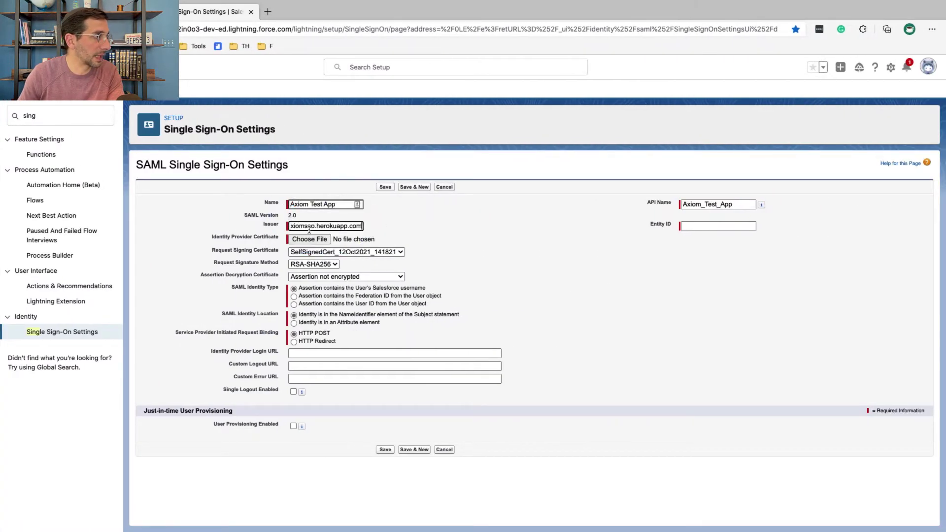
{"action": "key", "text": "ctrl+Left"}
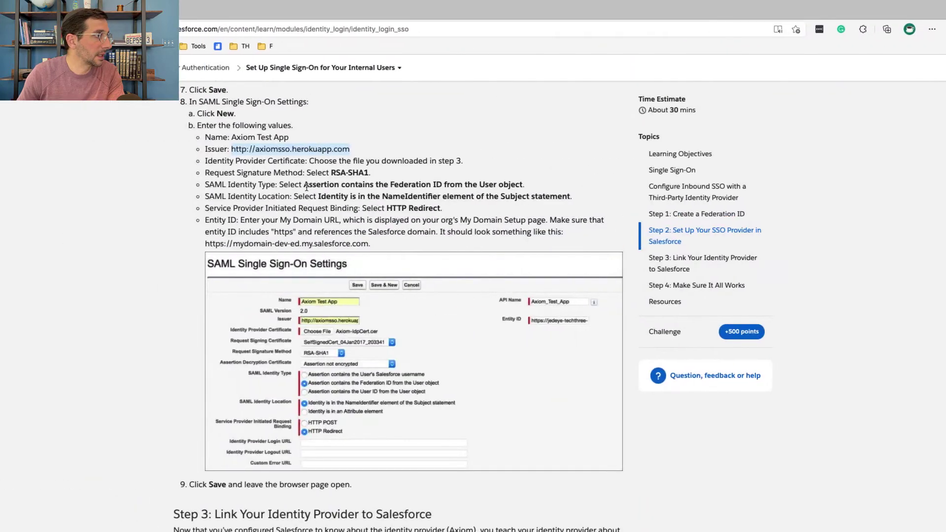
{"action": "left_click", "coordinate": [273, 163]}
{"action": "triple_click", "coordinate": [273, 162]}
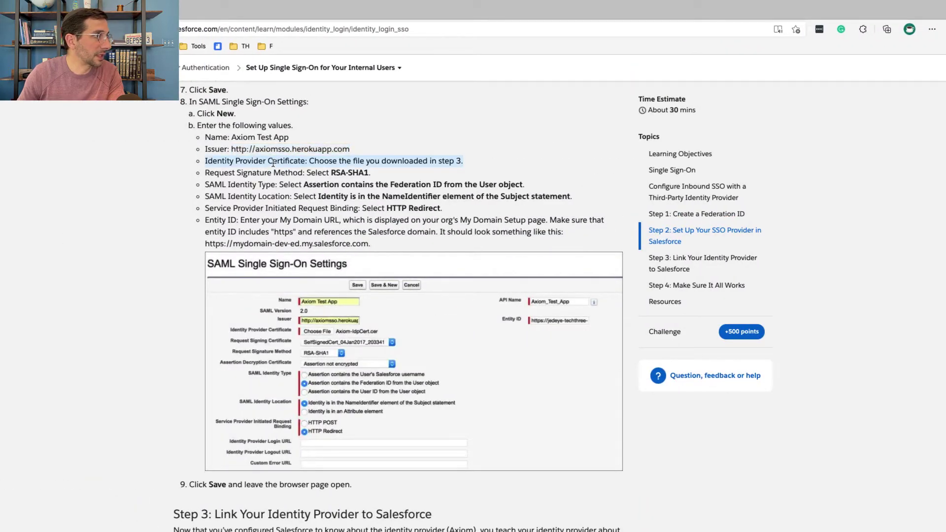
- Attach Axiom-IdpCert (1).cer as the Identity Provider Certificate
{"action": "key", "text": "ctrl+Right"}
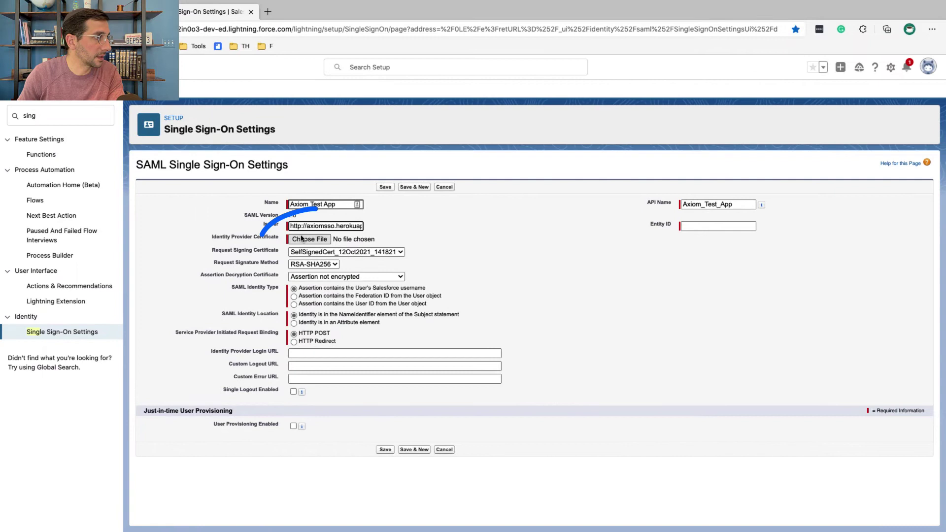
{"action": "left_click", "coordinate": [301, 238]}
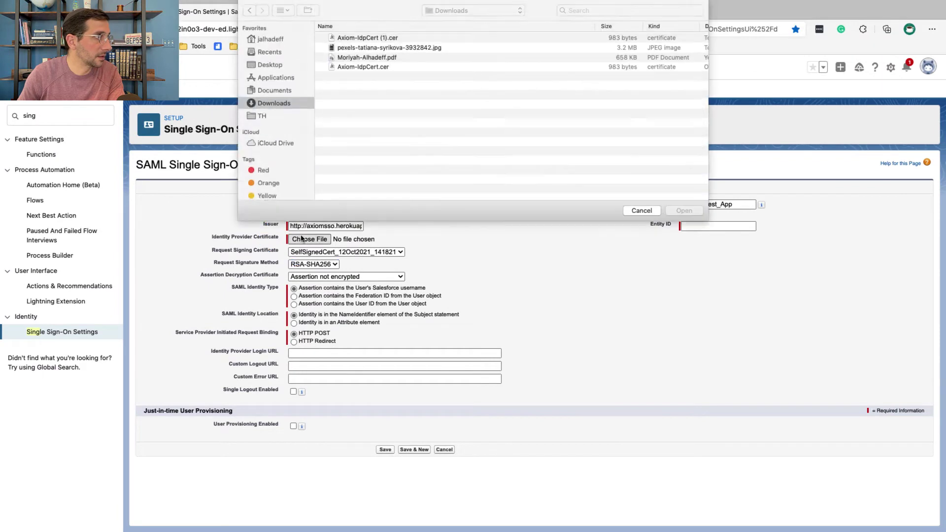
{"action": "left_click", "coordinate": [360, 38]}
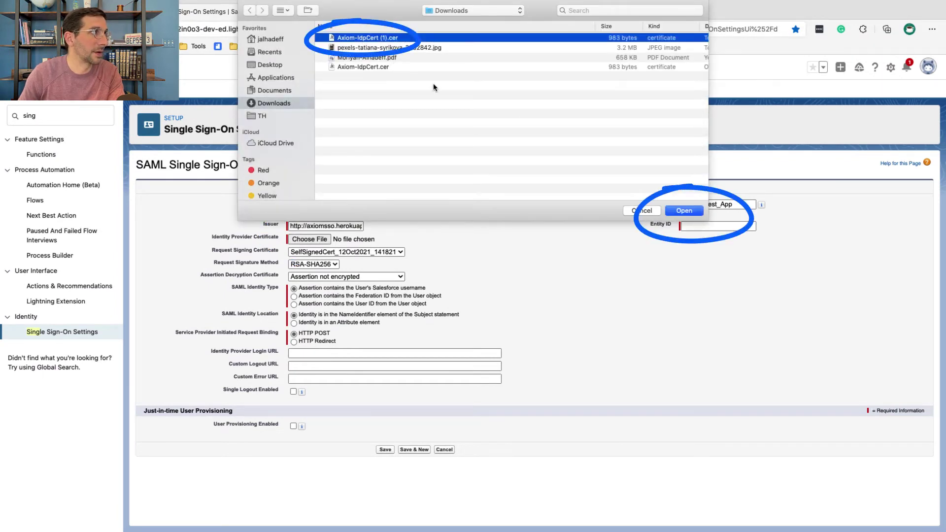
{"action": "left_click", "coordinate": [684, 210]}
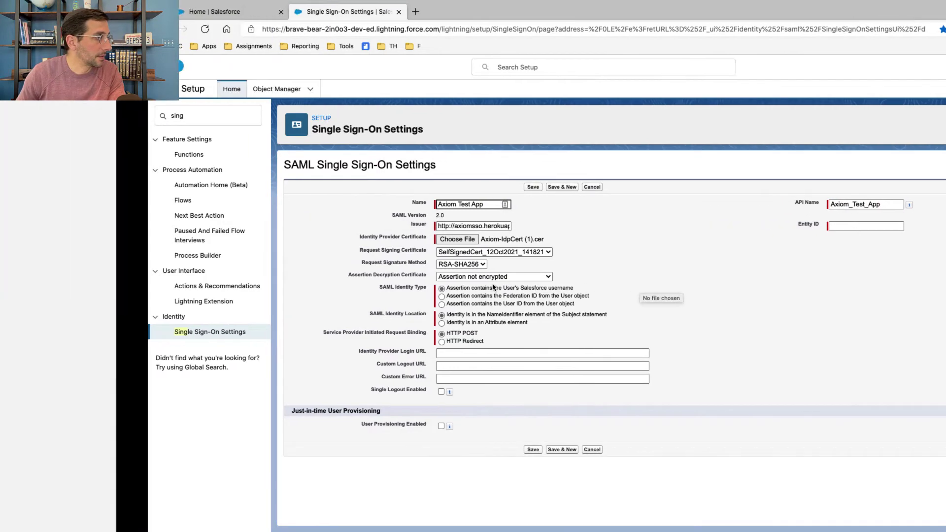
- Change the Request Signature Method to RSA-SHA1, as the tutorial specifies
{"action": "left_click", "coordinate": [113, 12]}
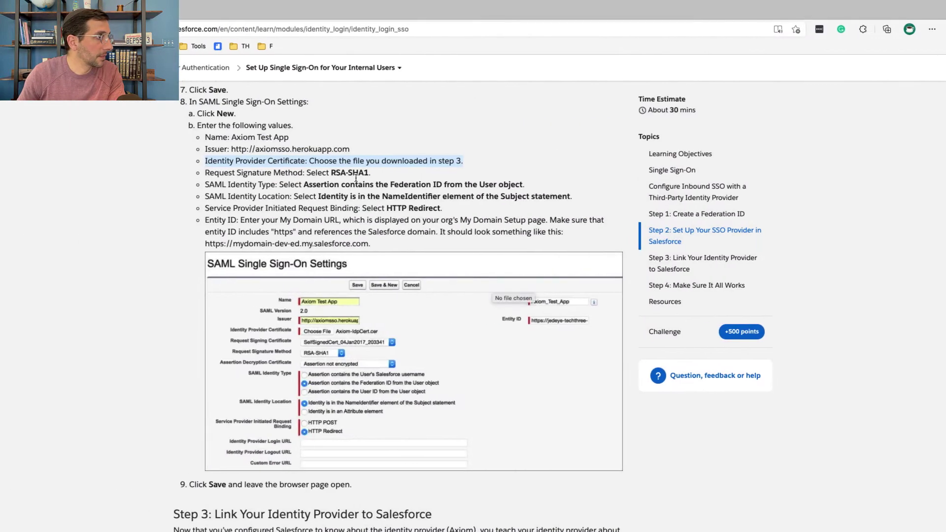
{"action": "triple_click", "coordinate": [350, 172]}
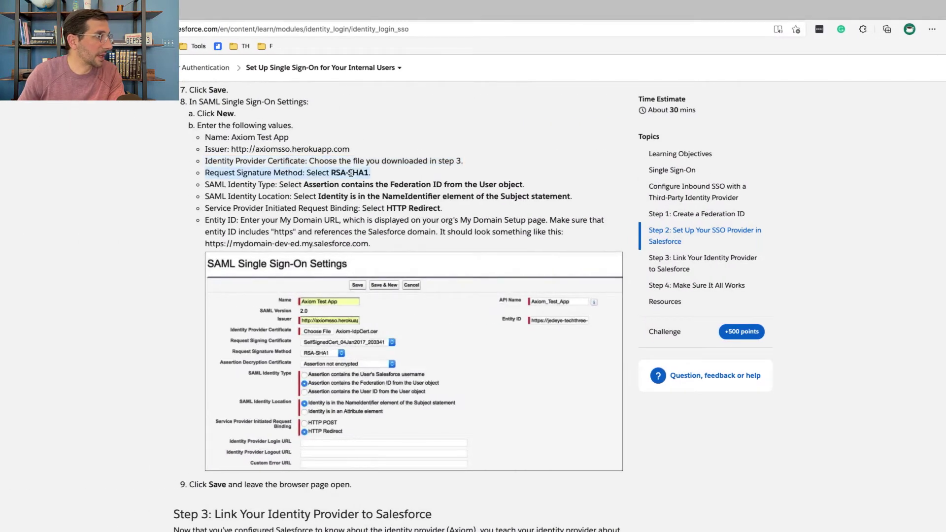
{"action": "key", "text": "super+grave"}
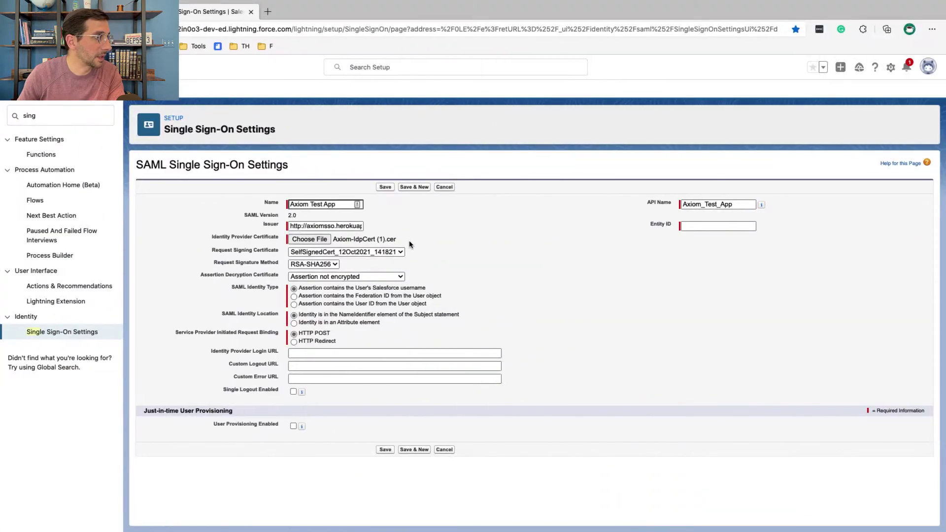
{"action": "left_click_drag", "start_coordinate": [299, 278], "coordinate": [320, 246]}
{"action": "left_click", "coordinate": [313, 264]}
{"action": "left_click", "coordinate": [312, 274]}
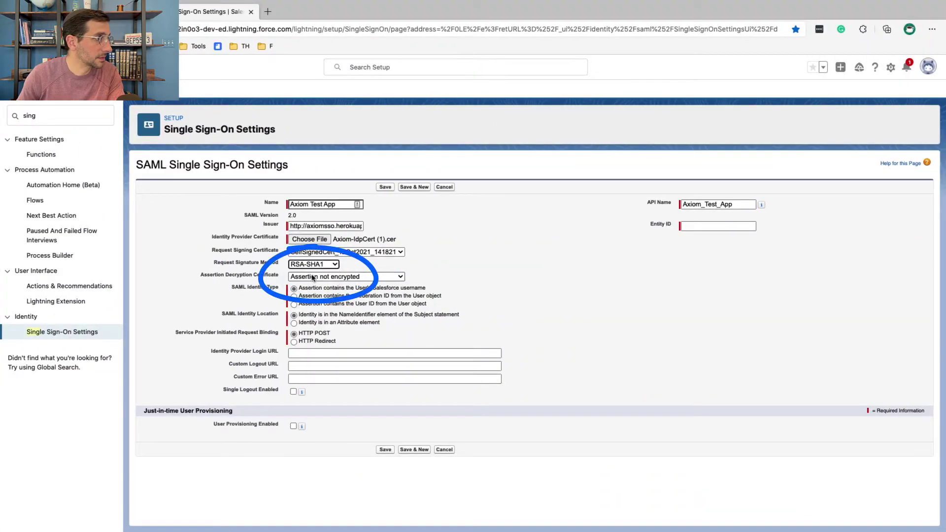
{"action": "key", "text": "super+grave"}
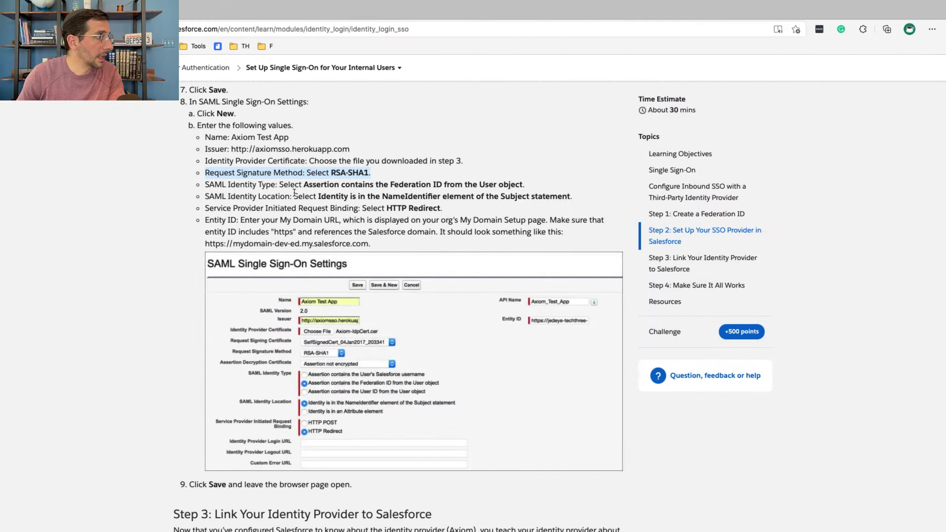
- Set the SAML Identity Type to Federation ID and confirm NameIdentifier as the identity location
{"action": "triple_click", "coordinate": [291, 186]}
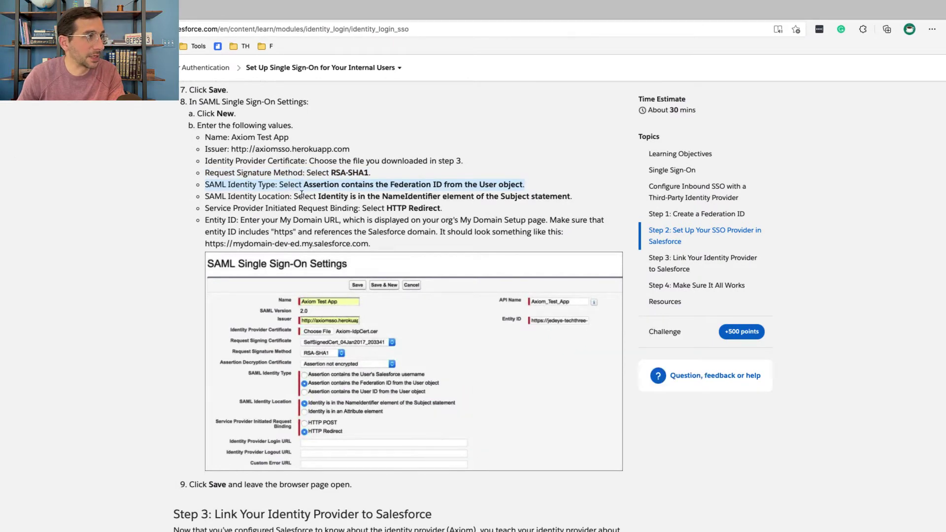
{"action": "key", "text": "ctrl+Right"}
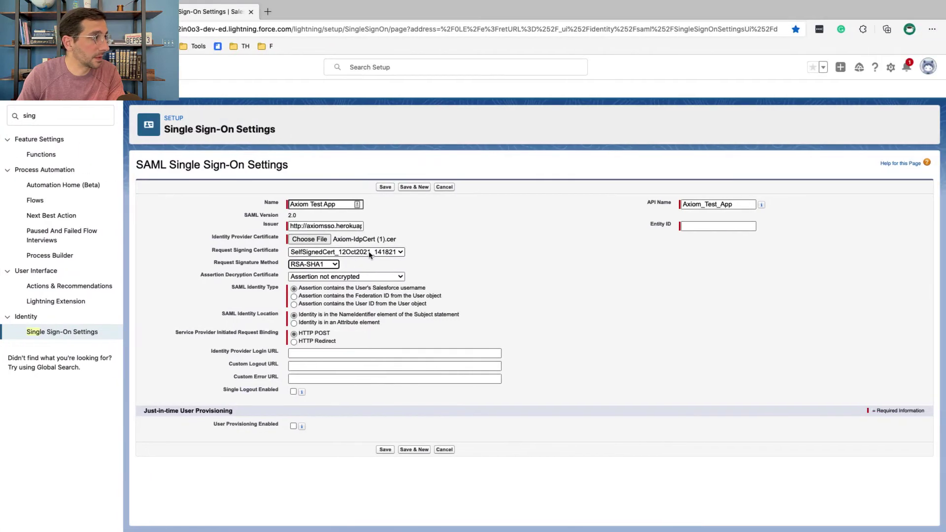
{"action": "left_click", "coordinate": [379, 297]}
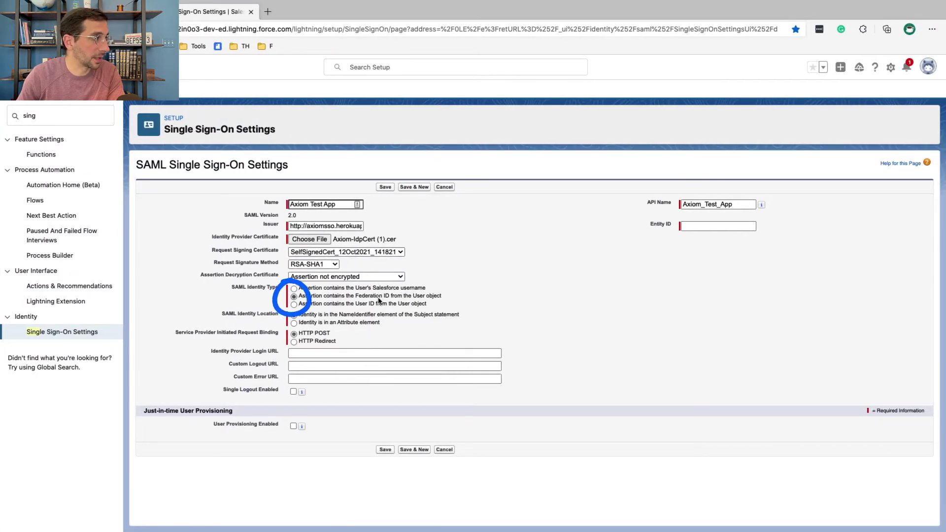
{"action": "key", "text": "ctrl+Left"}
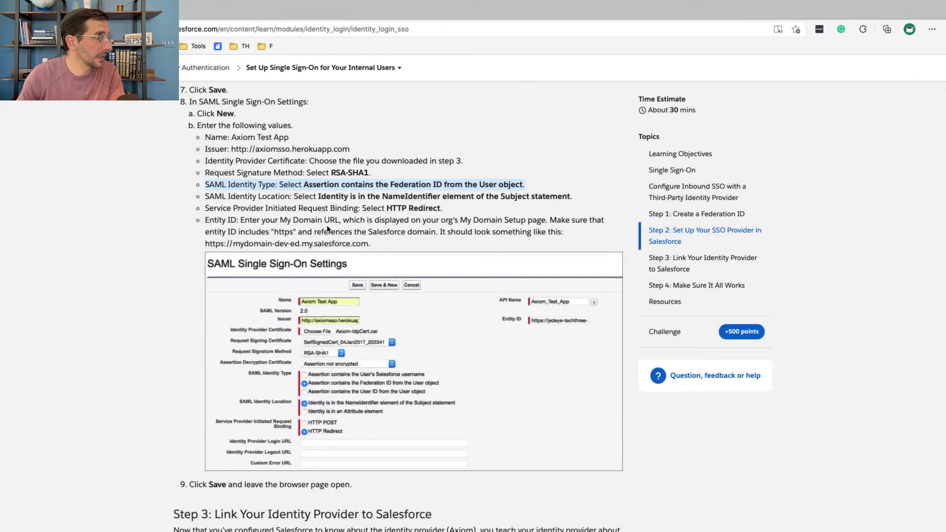
{"action": "triple_click", "coordinate": [307, 195]}
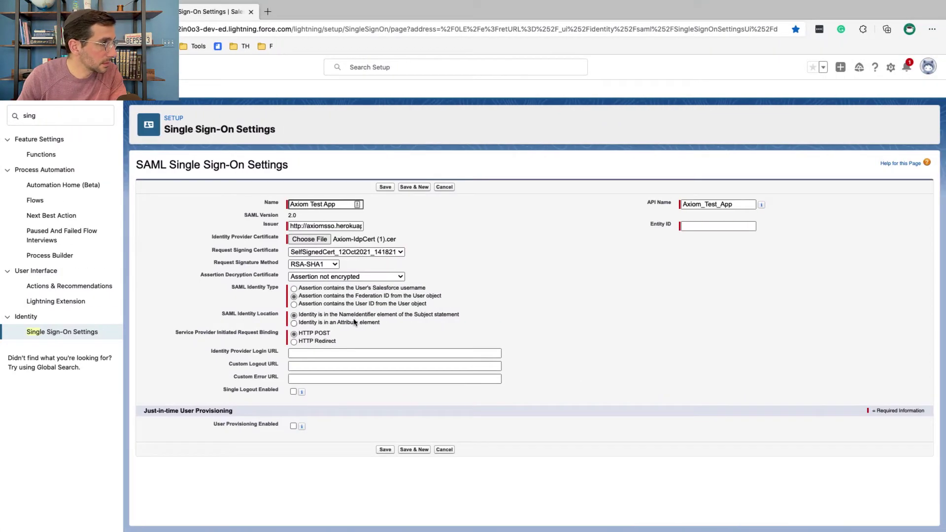
{"action": "double_click", "coordinate": [353, 317]}
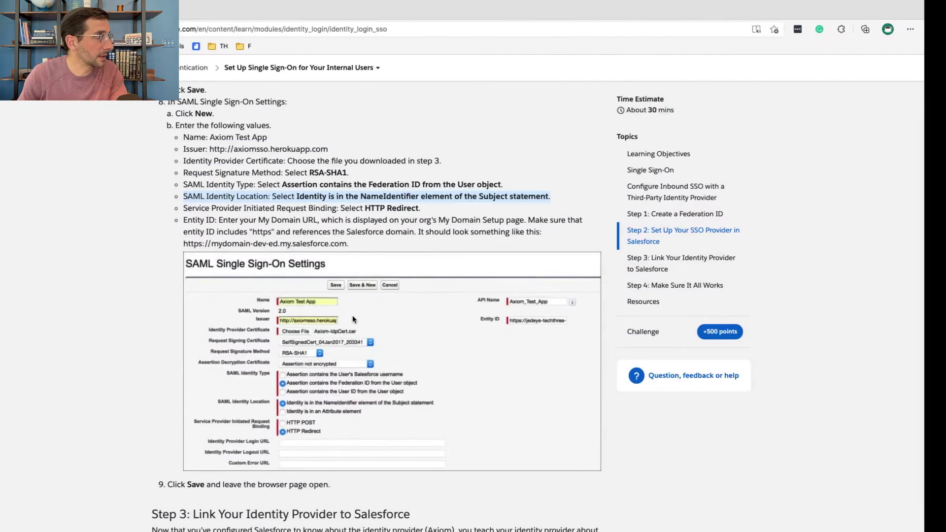
- Choose HTTP Redirect as the request binding after reviewing the Entity ID instruction
{"action": "triple_click", "coordinate": [313, 208]}
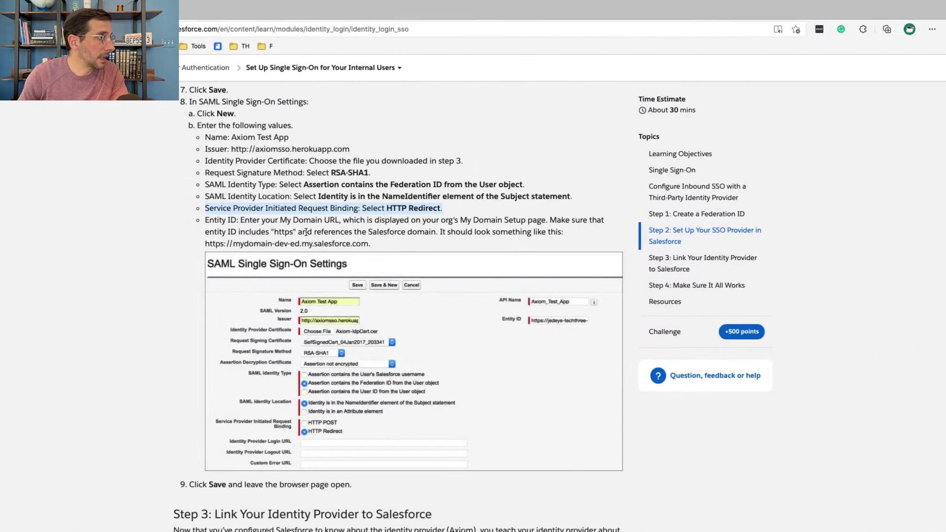
{"action": "double_click", "coordinate": [301, 220]}
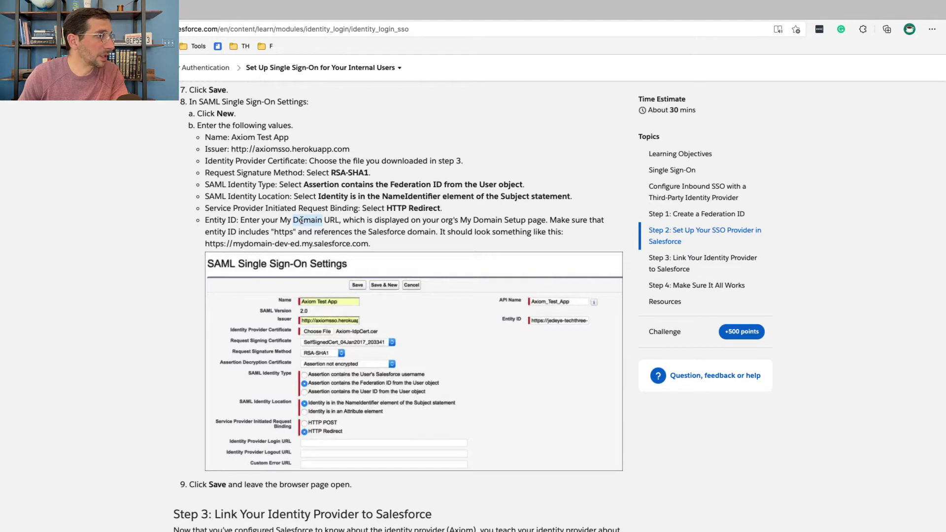
{"action": "triple_click", "coordinate": [456, 223]}
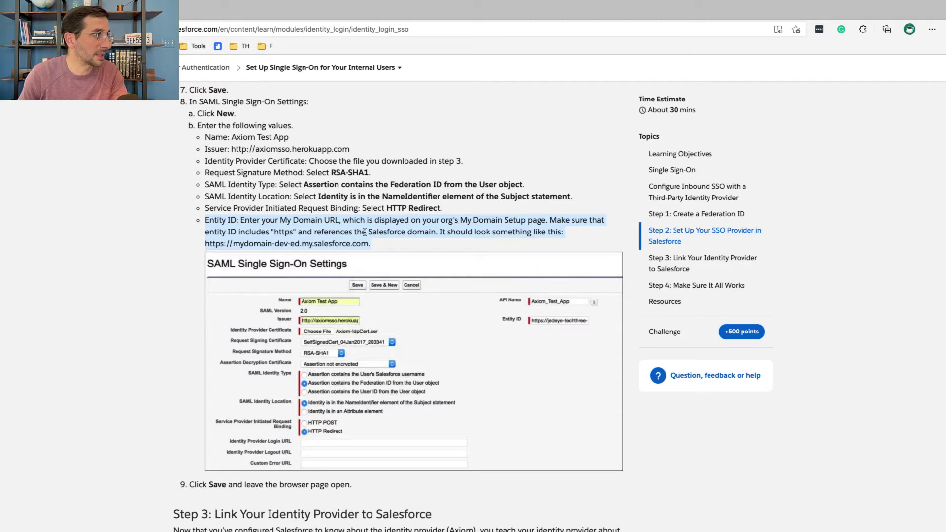
{"action": "scroll", "coordinate": [406, 236], "scroll_direction": "down", "scroll_amount": 3}
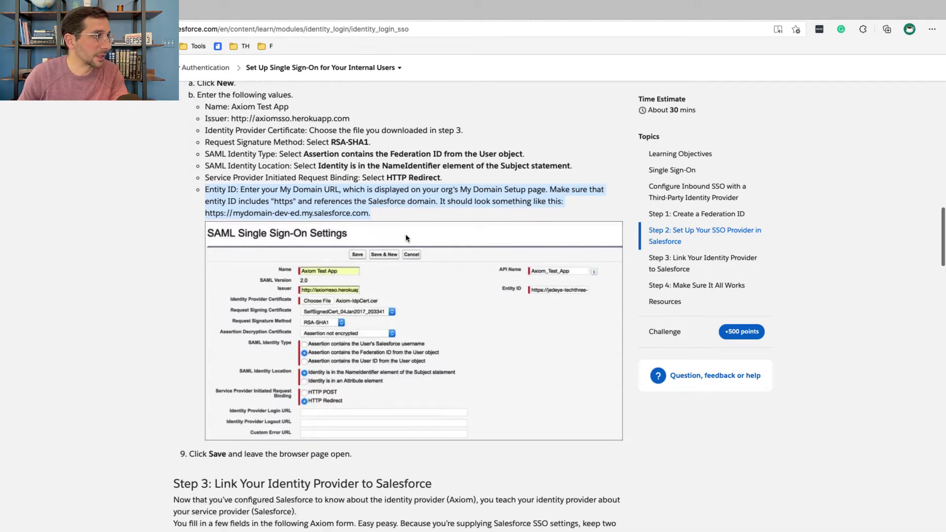
{"action": "key", "text": "ctrl+Right"}
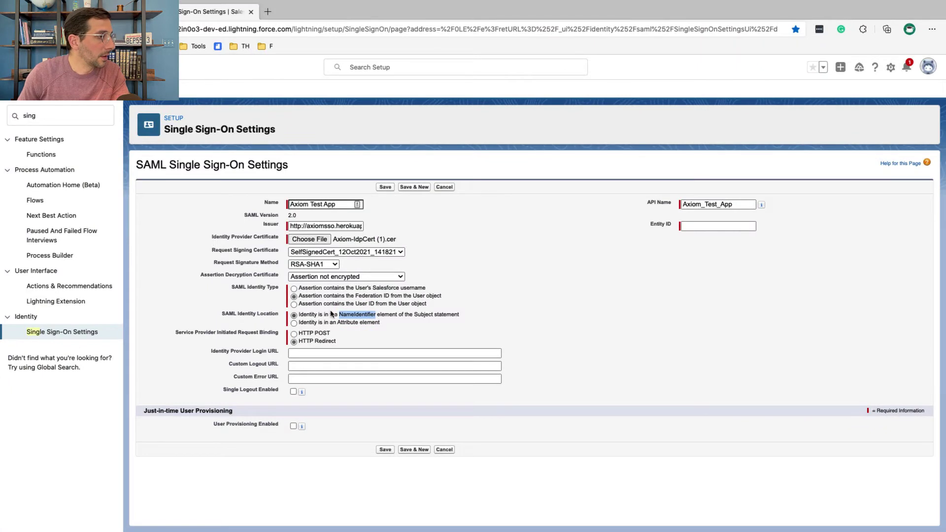
{"action": "left_click", "coordinate": [356, 345]}
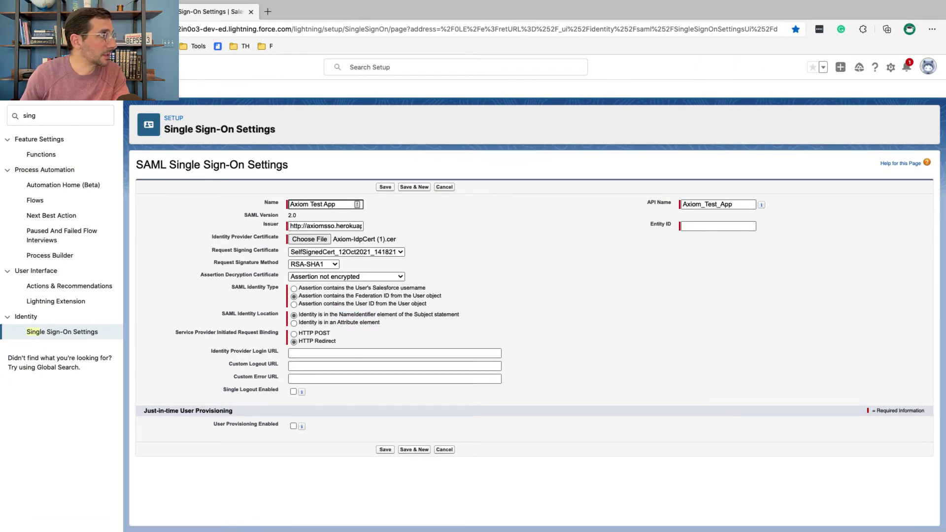
- Open Setup in a new tab and go to the My Domain settings via 'my dom'
{"action": "left_click", "coordinate": [22, 67]}
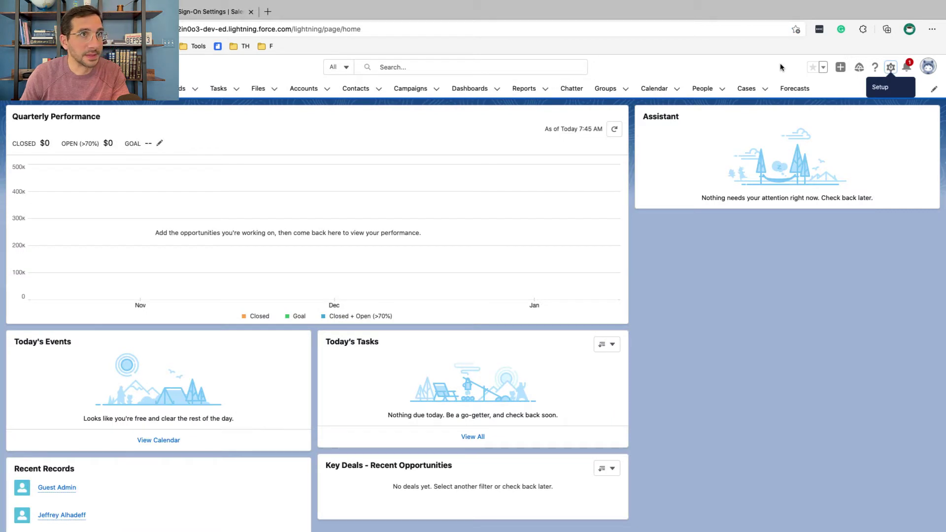
{"action": "left_click", "coordinate": [890, 68]}
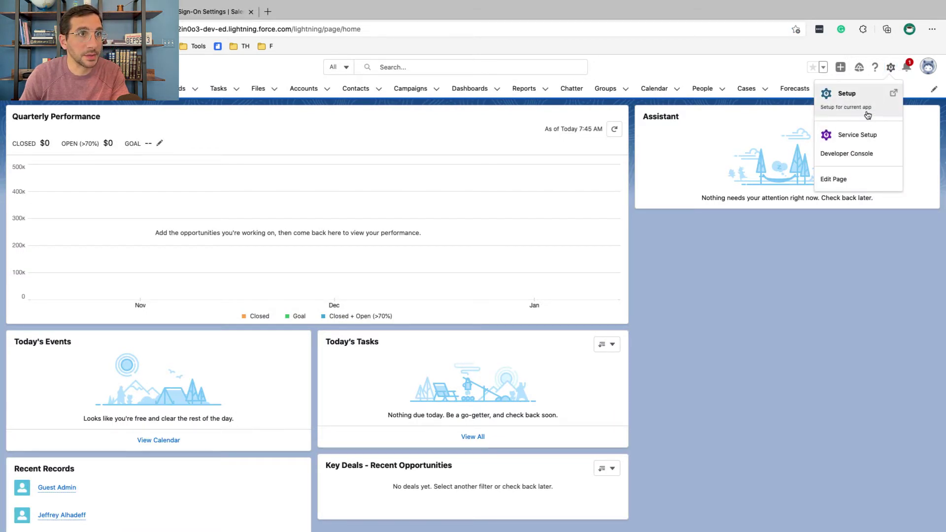
{"action": "left_click", "coordinate": [893, 93]}
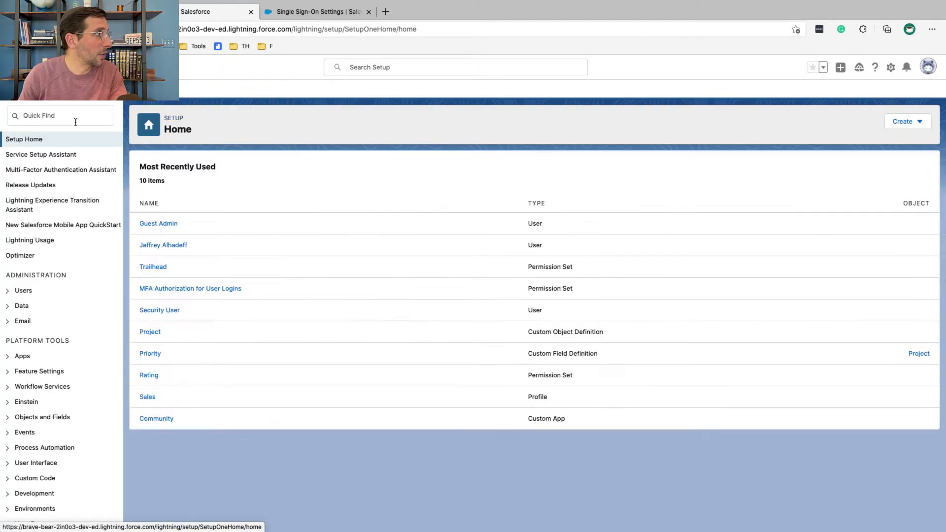
{"action": "left_click", "coordinate": [76, 122]}
{"action": "type", "text": "my"}
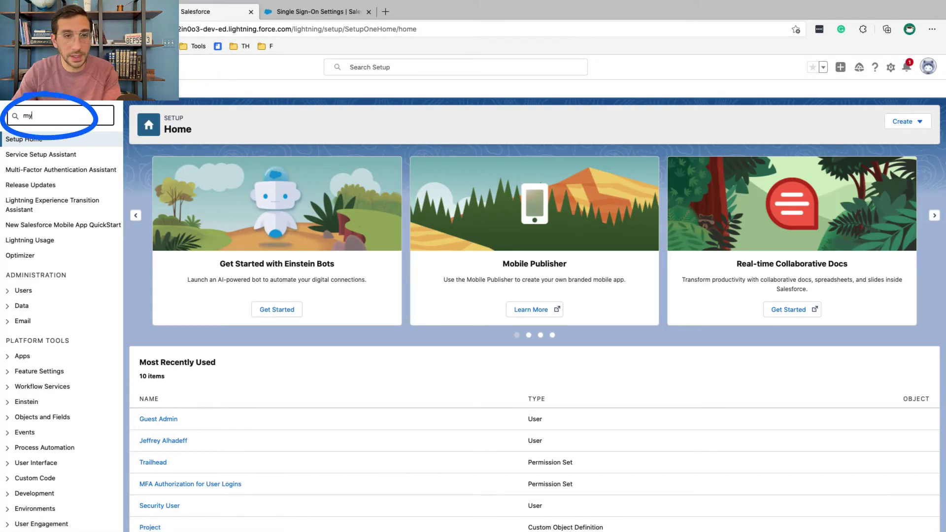
{"action": "type", "text": " domain"}
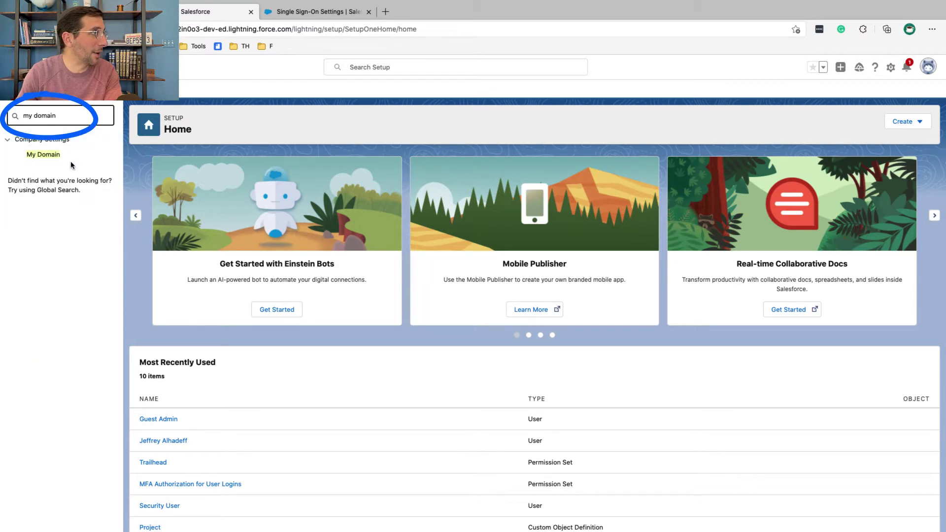
{"action": "left_click", "coordinate": [47, 157]}
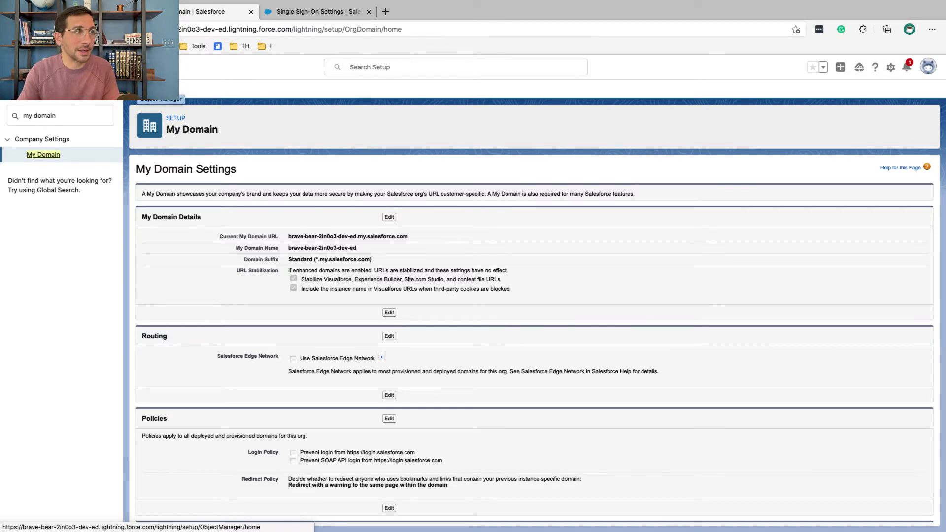
- Enter the org's My Domain URL as the SAML Entity ID
{"action": "left_click", "coordinate": [298, 15]}
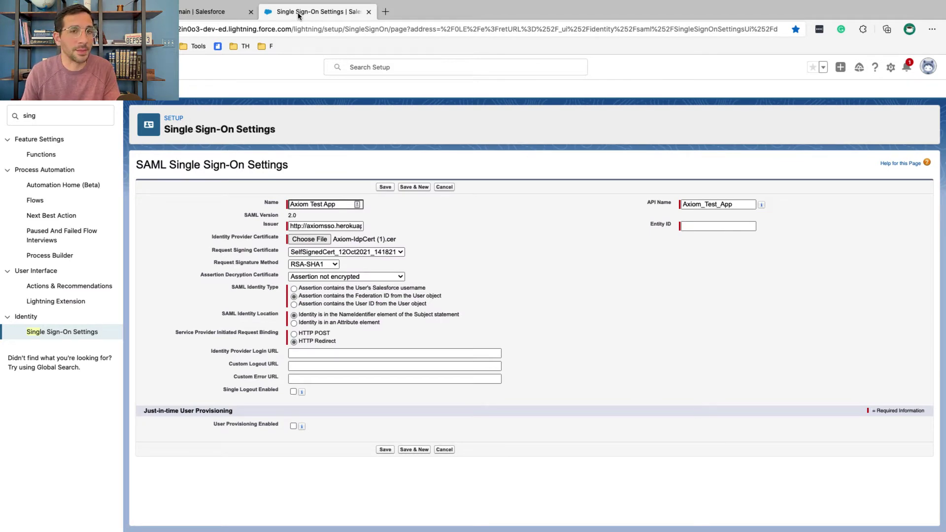
{"action": "left_click", "coordinate": [207, 12]}
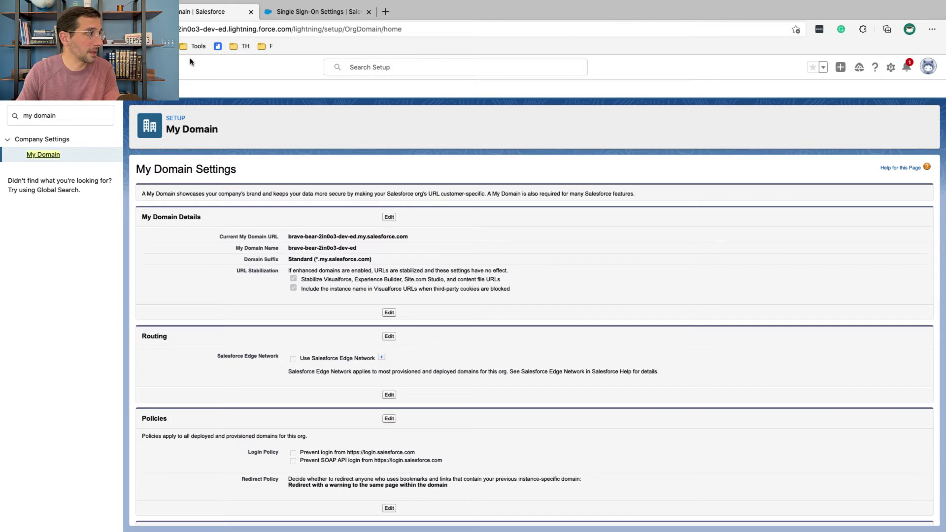
{"action": "scroll", "coordinate": [171, 185], "scroll_direction": "down", "scroll_amount": 1}
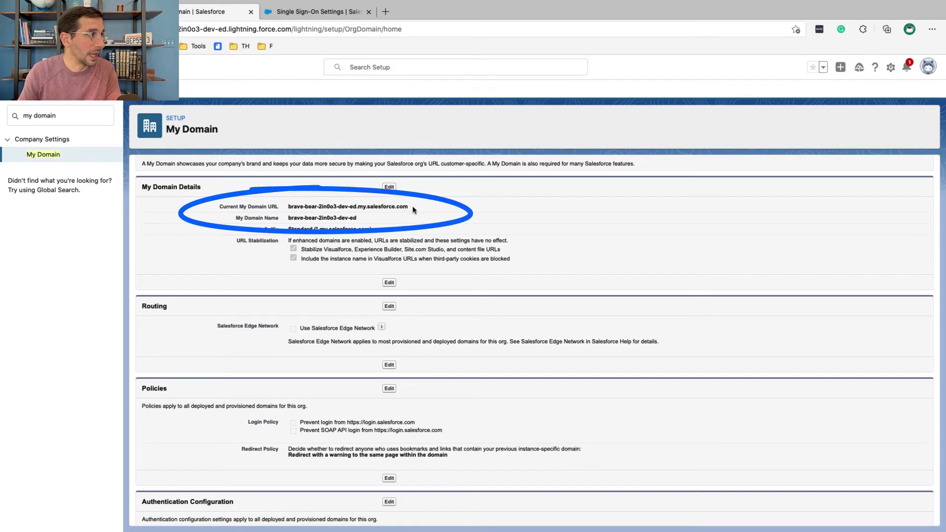
{"action": "left_click_drag", "start_coordinate": [412, 209], "coordinate": [288, 209]}
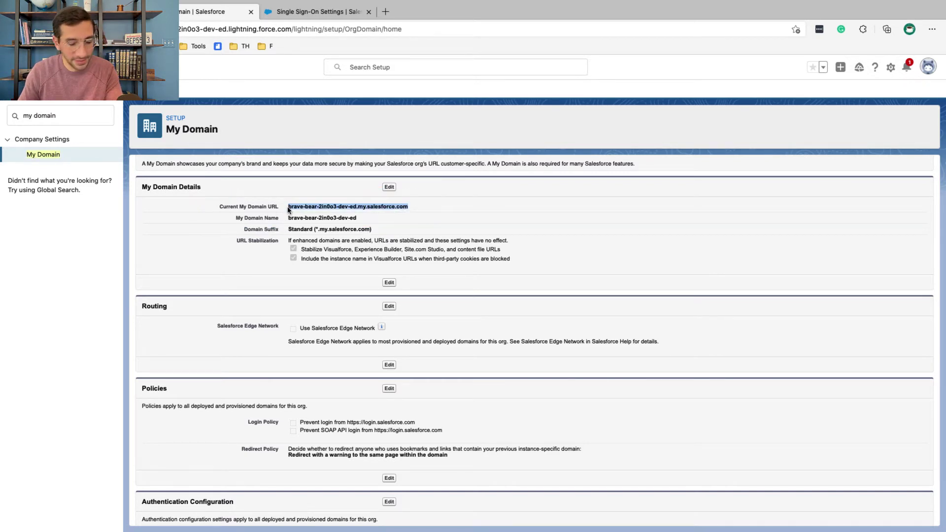
{"action": "left_click", "coordinate": [330, 12]}
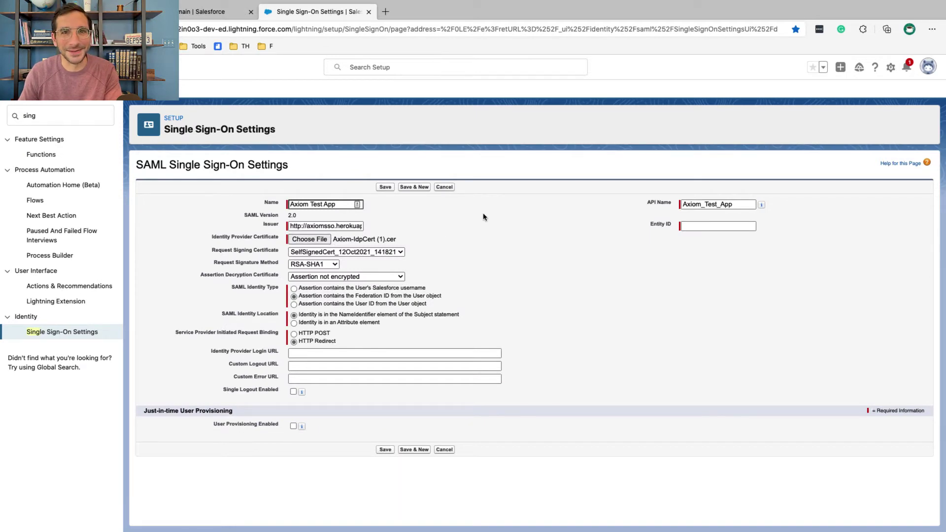
{"action": "left_click", "coordinate": [701, 229]}
{"action": "type", "text": "h"}
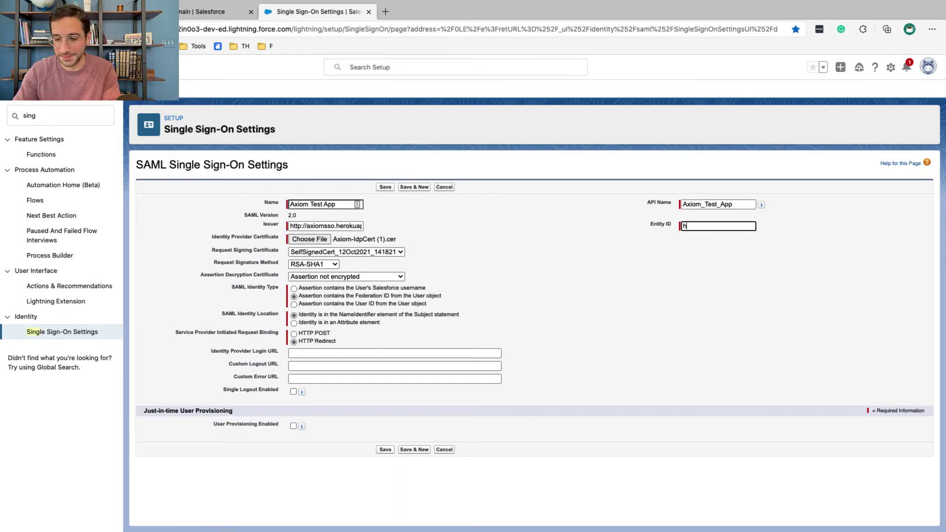
{"action": "type", "text": "ttps://2in0o3-dev-ed.my.salesforce.com"}
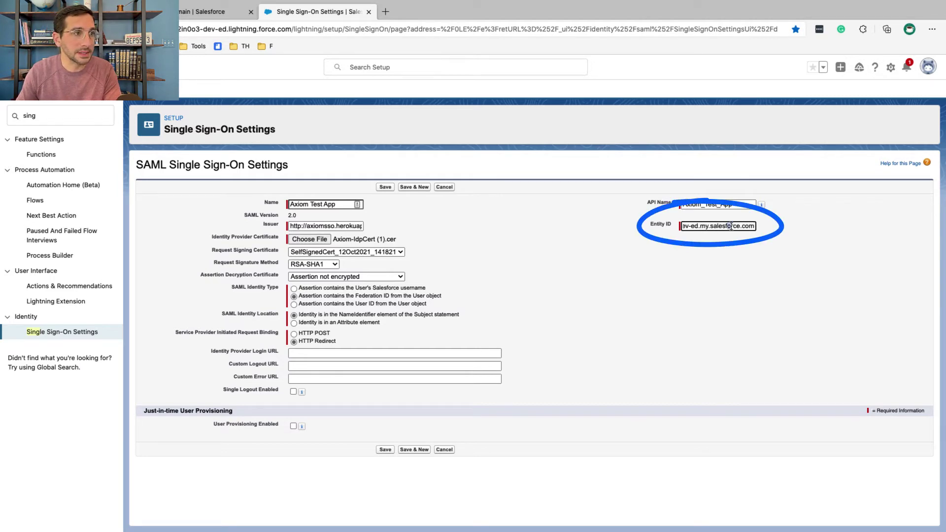
- Verify the Entity ID against the tutorial and save the Axiom Test App SAML settings
{"action": "left_click_drag", "start_coordinate": [731, 226], "coordinate": [655, 231]}
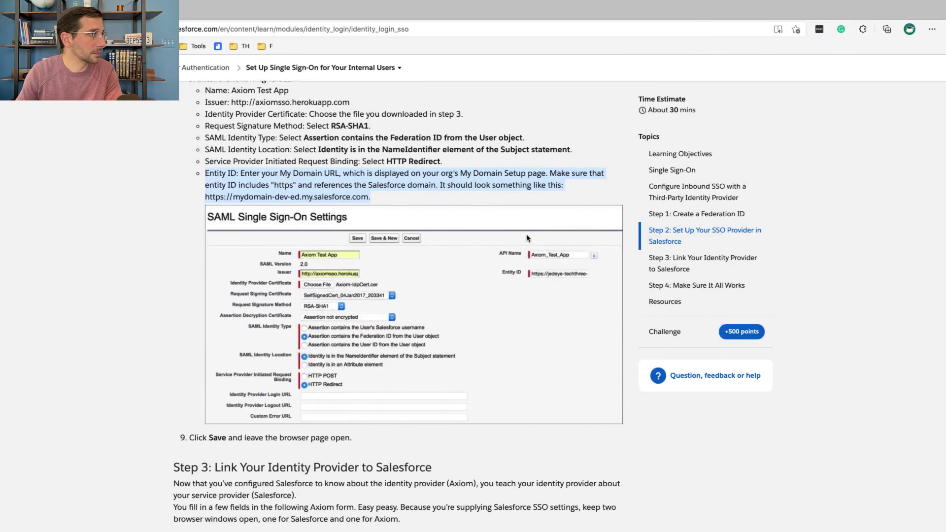
{"action": "scroll", "coordinate": [526, 239], "scroll_direction": "down", "scroll_amount": 5}
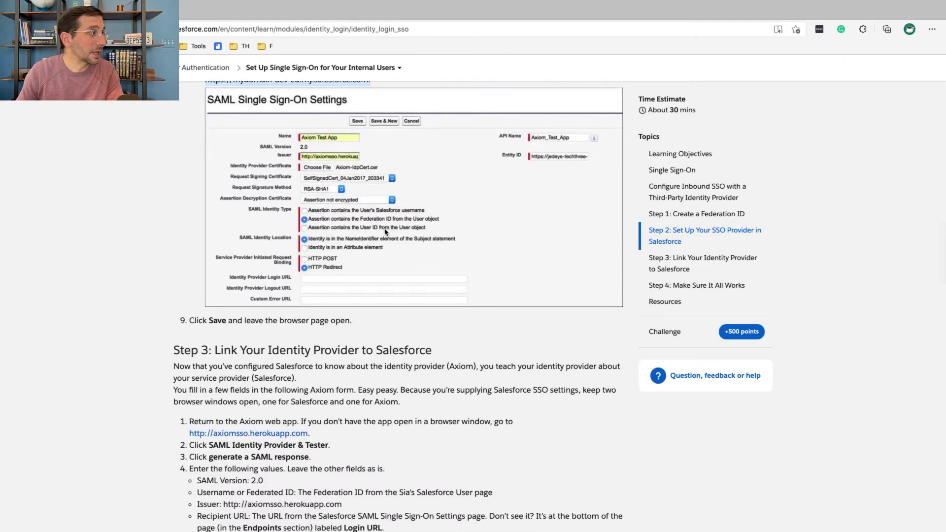
{"action": "scroll", "coordinate": [393, 232], "scroll_direction": "up", "scroll_amount": 1}
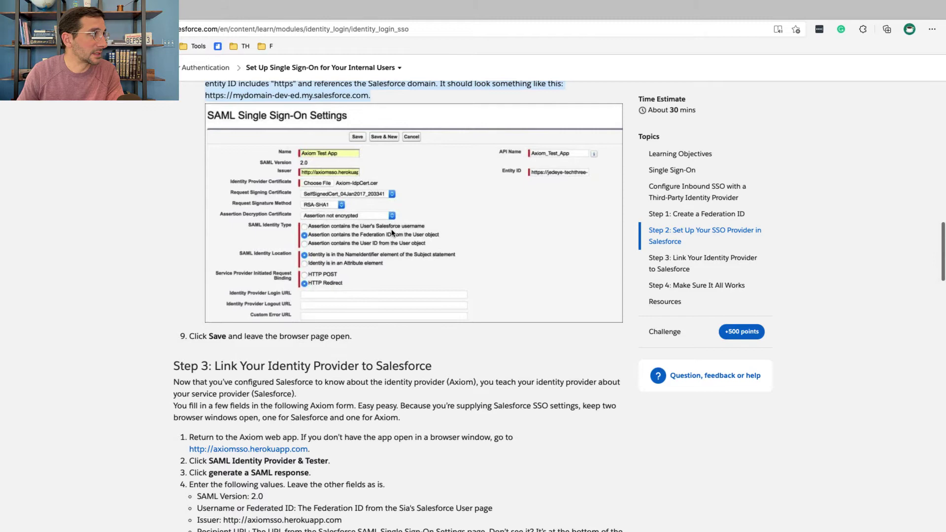
{"action": "key", "text": "ctrl+Right"}
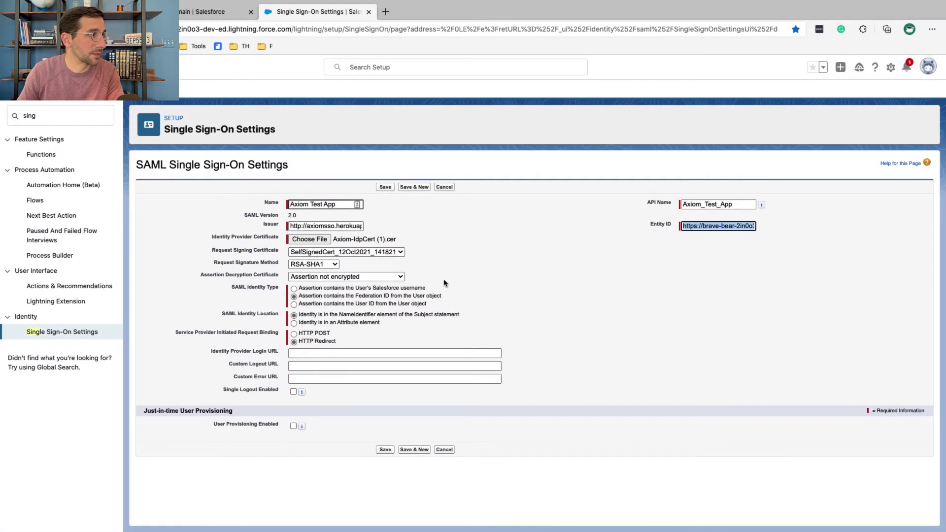
{"action": "left_click", "coordinate": [477, 264]}
{"action": "key", "text": "ctrl+Left"}
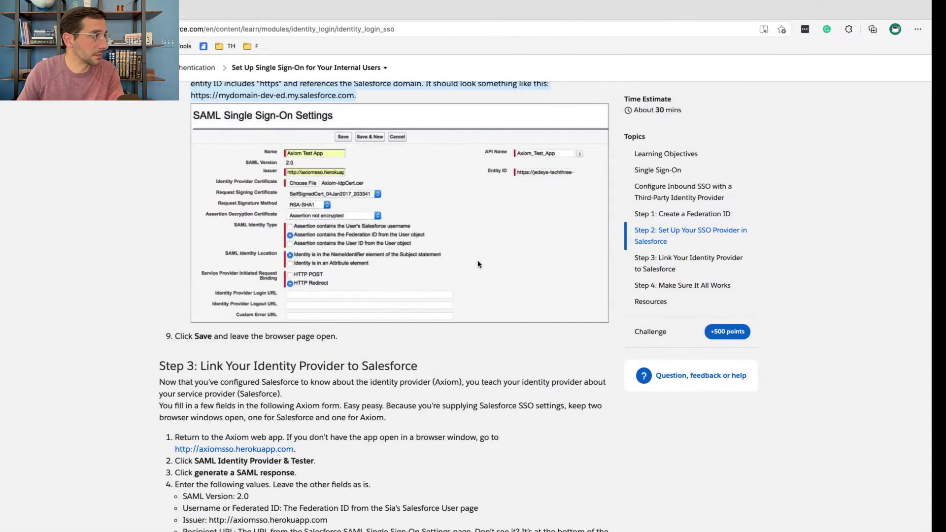
{"action": "scroll", "coordinate": [478, 264], "scroll_direction": "down", "scroll_amount": 3}
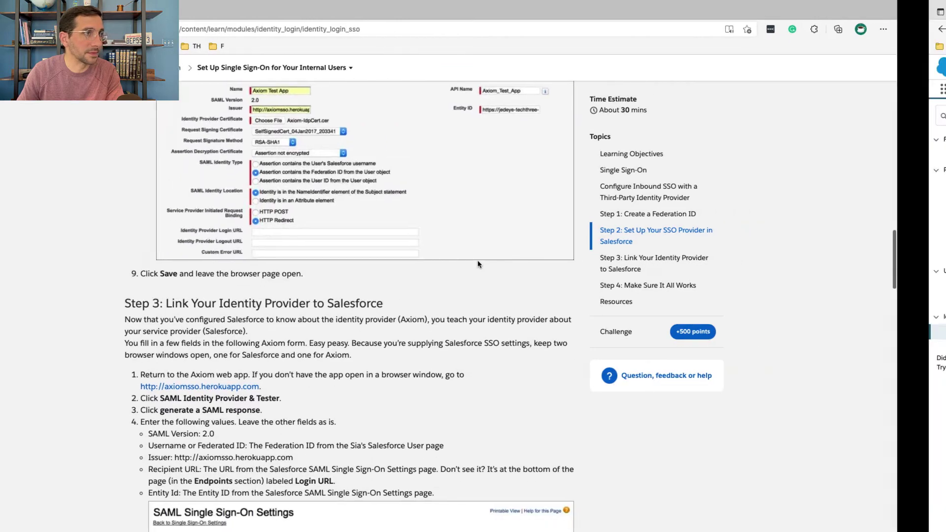
{"action": "key", "text": "ctrl+Right"}
{"action": "mouse_move", "coordinate": [391, 163]}
{"action": "left_mouse_down"}
{"action": "mouse_move", "coordinate": [386, 212]}
{"action": "mouse_move", "coordinate": [398, 166]}
{"action": "left_mouse_up"}
{"action": "left_click", "coordinate": [385, 187]}
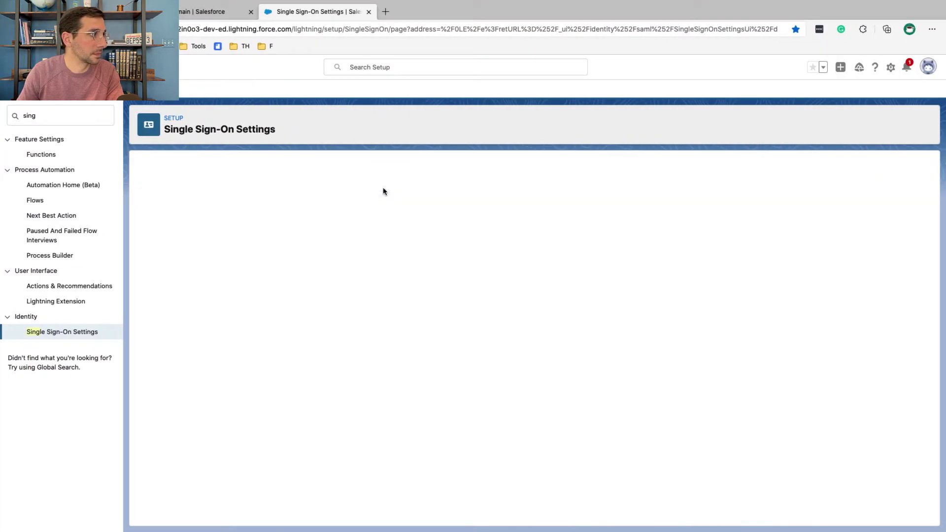
- Review Step 3's instructions on returning to Axiom's SAML Identity Provider & Tester and generating a SAML response
{"action": "key", "text": "ctrl+Left"}
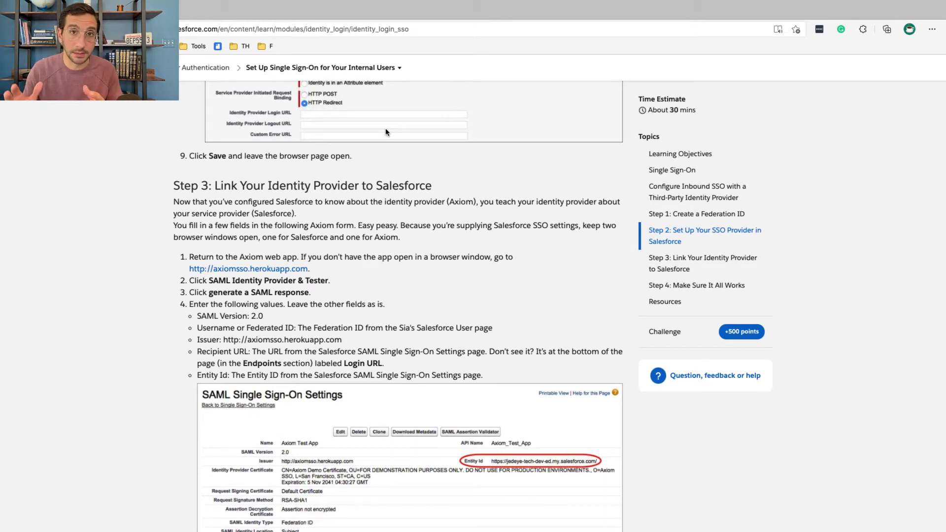
{"action": "triple_click", "coordinate": [354, 182]}
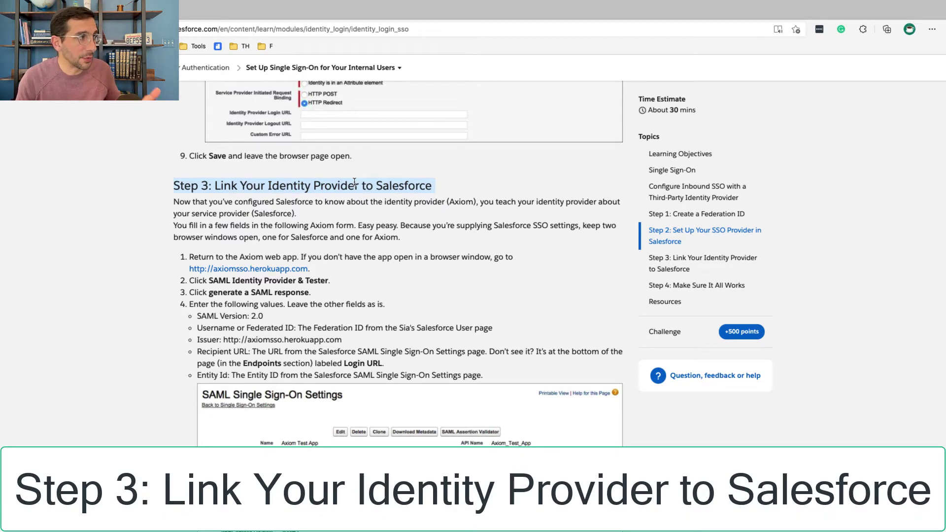
{"action": "scroll", "coordinate": [355, 182], "scroll_direction": "down", "scroll_amount": 3}
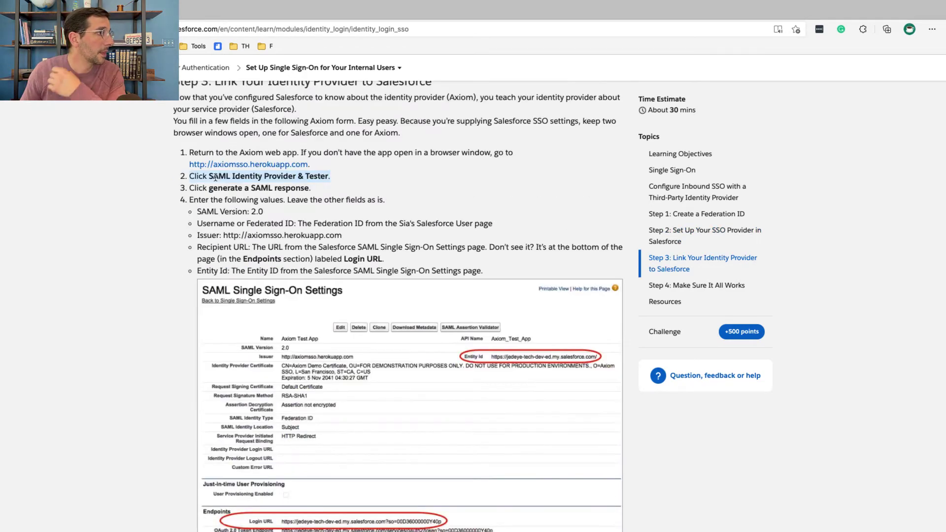
{"action": "triple_click", "coordinate": [214, 151]}
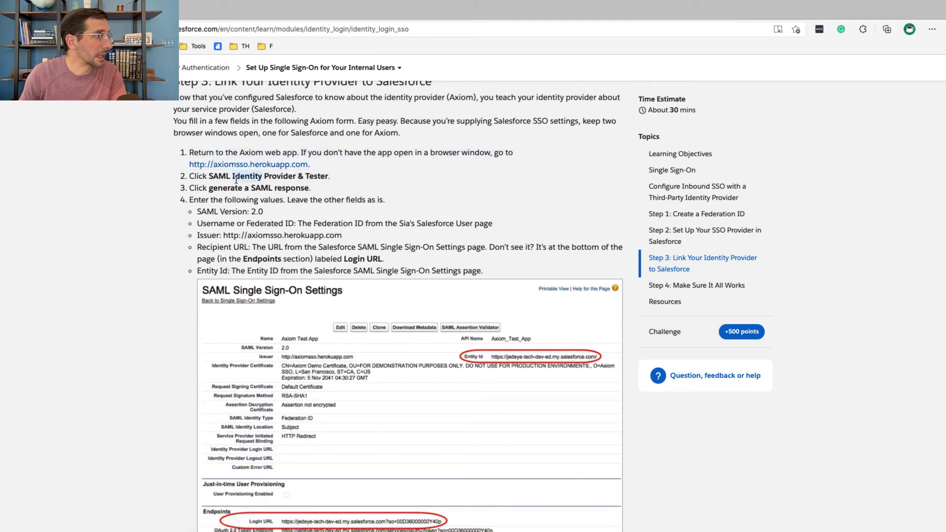
{"action": "triple_click", "coordinate": [235, 178]}
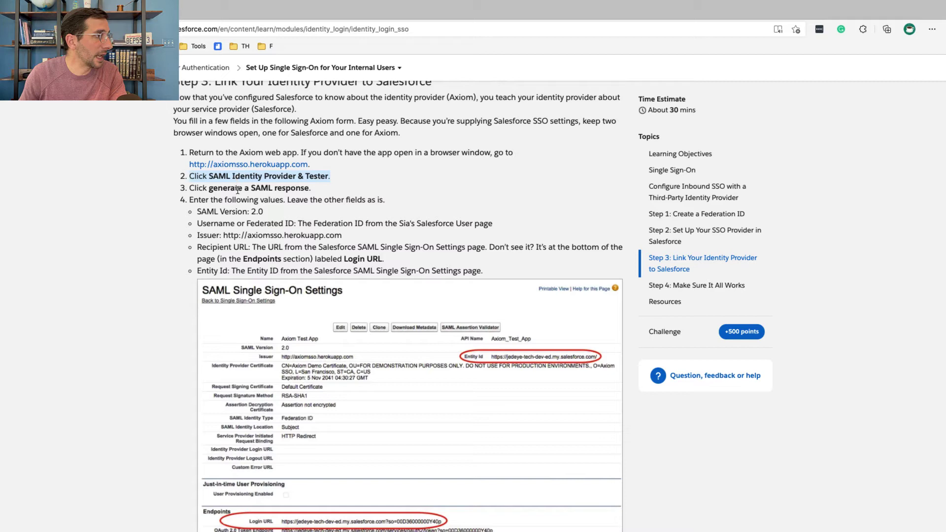
{"action": "triple_click", "coordinate": [238, 189]}
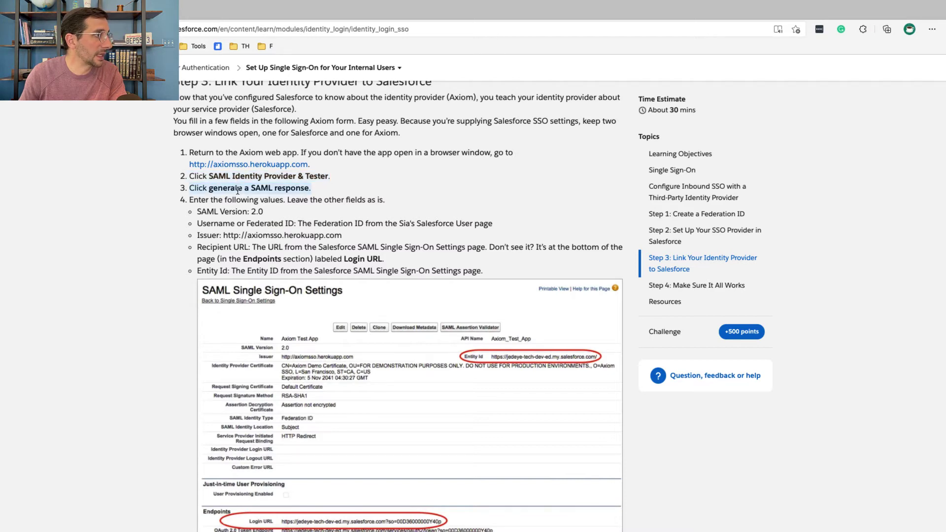
{"action": "key", "text": "super+grave"}
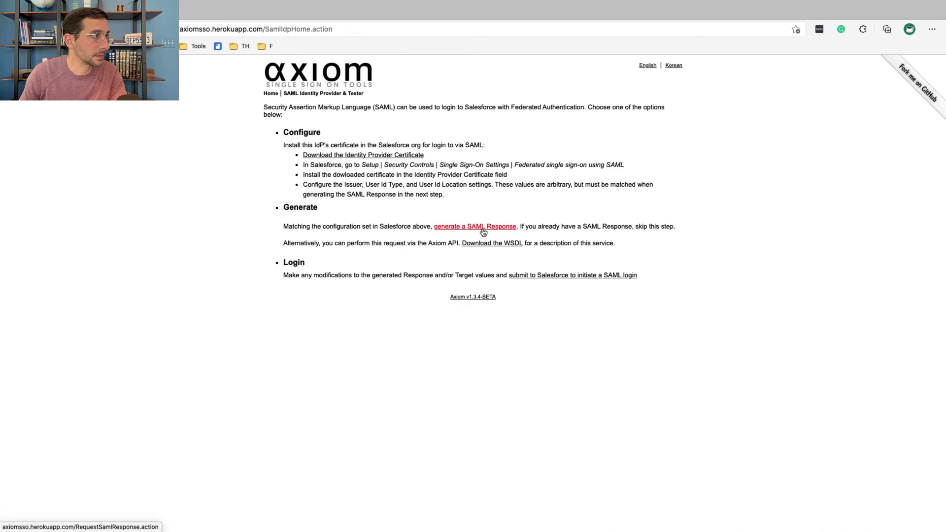
- Open Axiom's generate-SAML-Response form and choose SAML Version 2.0 as Trailhead specifies
{"action": "left_click", "coordinate": [483, 232]}
{"action": "key", "text": "super+grave"}
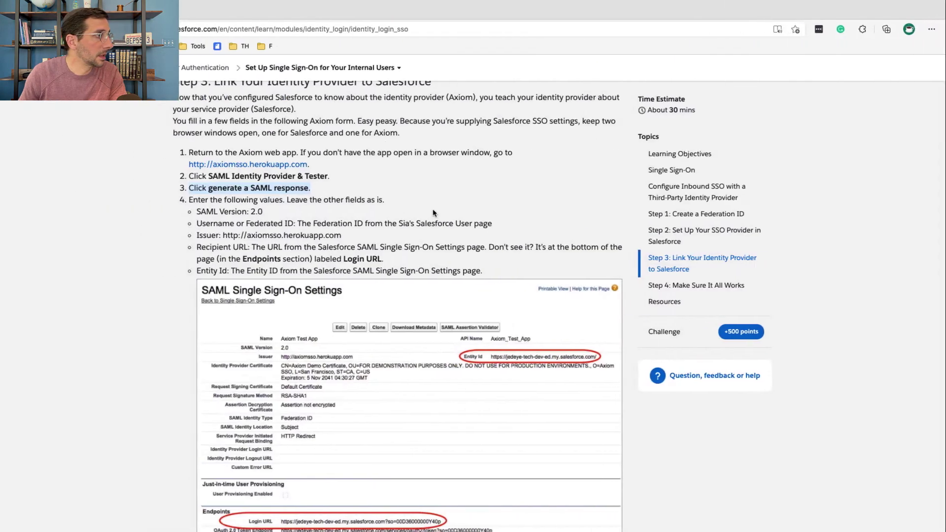
{"action": "triple_click", "coordinate": [367, 200]}
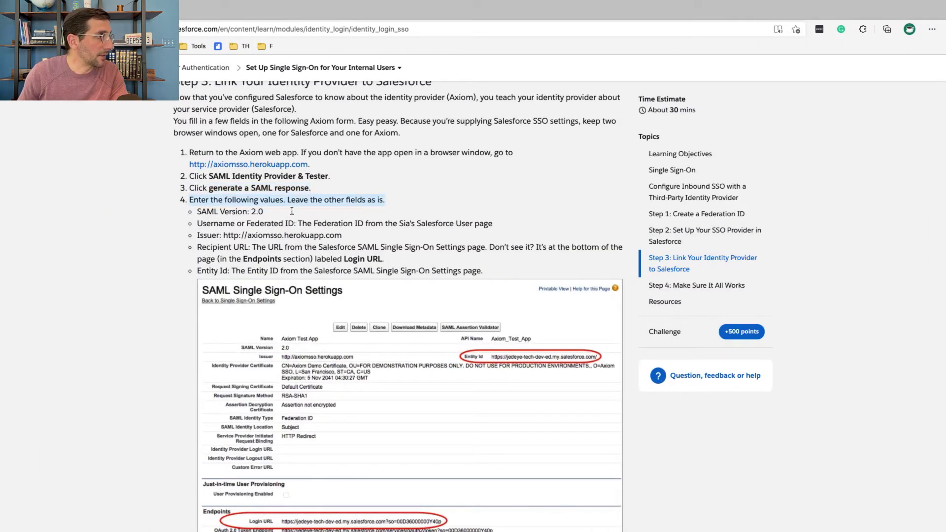
{"action": "triple_click", "coordinate": [238, 213]}
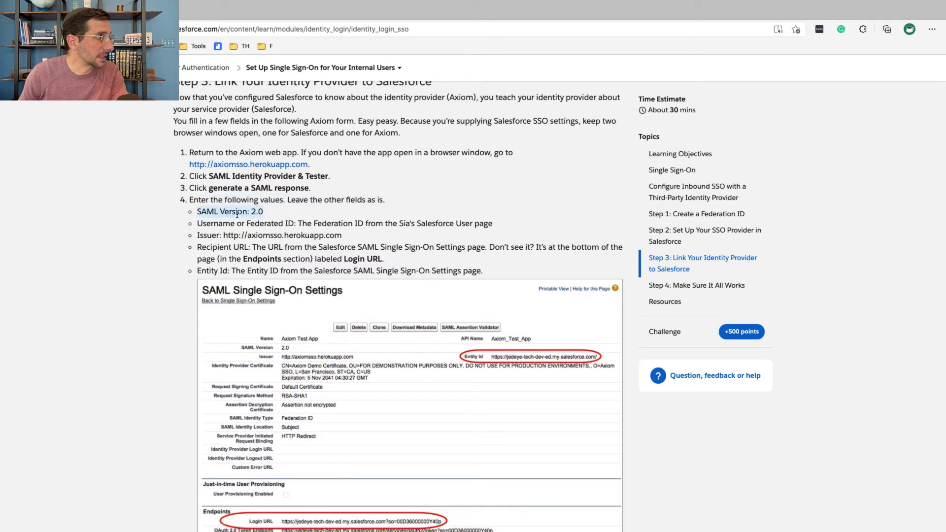
{"action": "key", "text": "super+grave"}
{"action": "left_click", "coordinate": [374, 123]}
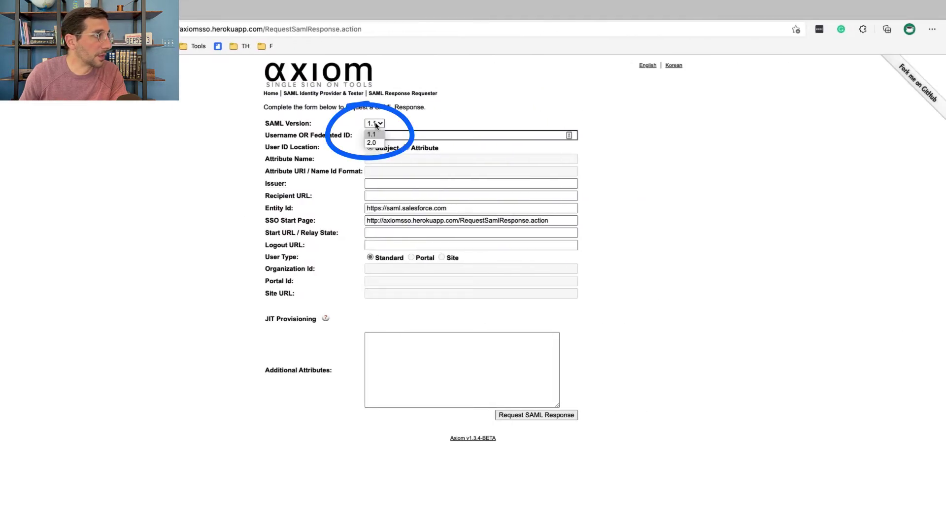
{"action": "left_click", "coordinate": [374, 143]}
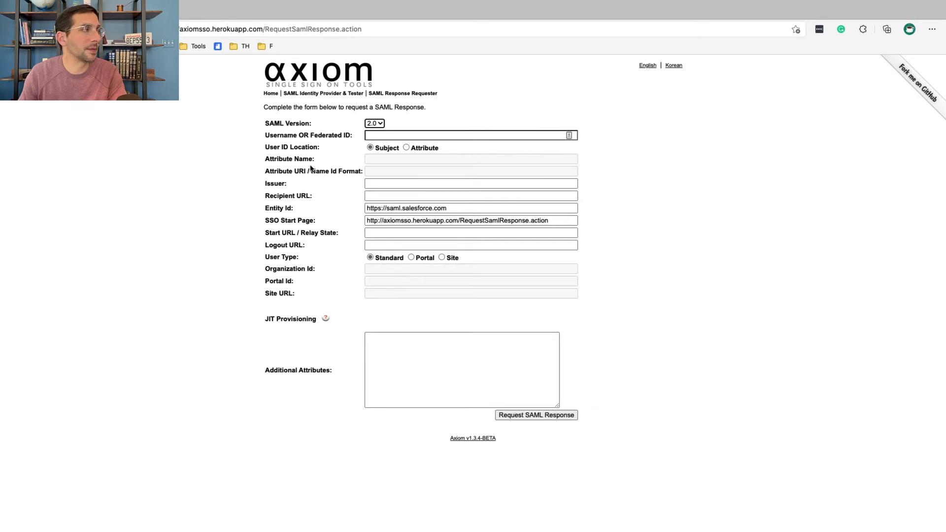
- Look up the Trailhead instruction for the Username or Federated ID field
{"action": "key", "text": "ctrl+Left"}
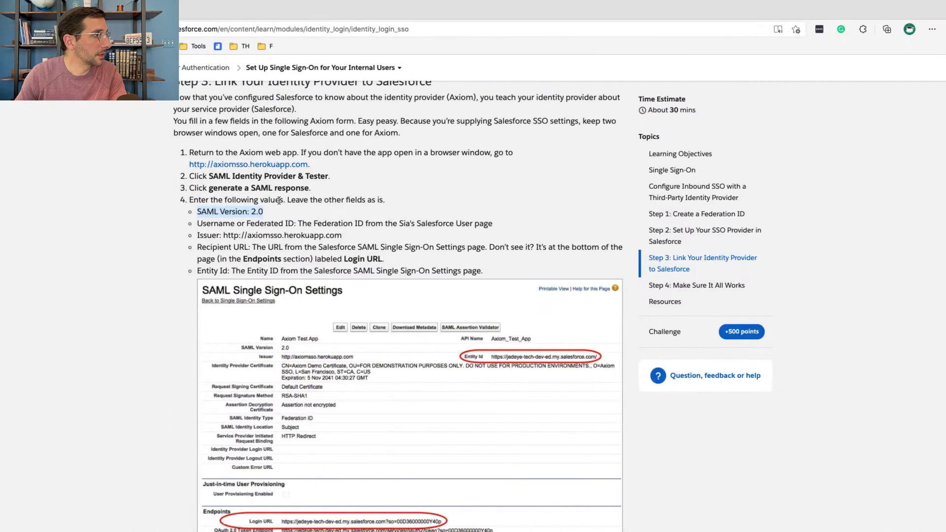
{"action": "scroll", "coordinate": [274, 209], "scroll_direction": "down", "scroll_amount": 2}
{"action": "triple_click", "coordinate": [323, 164]}
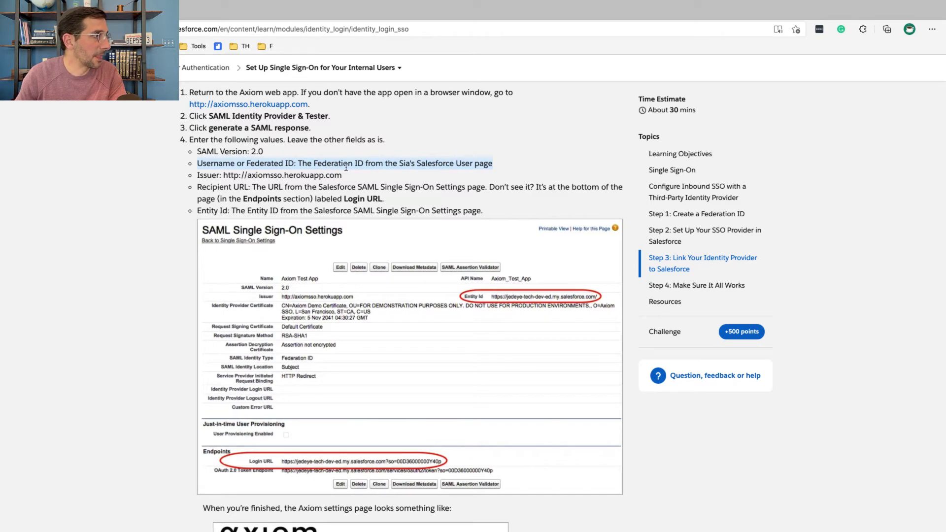
{"action": "key", "text": "ctrl+Right"}
- Select Axiom's Username OR Federated ID field, then bring up the Salesforce Single Sign-On Settings desktop
{"action": "left_click", "coordinate": [377, 136]}
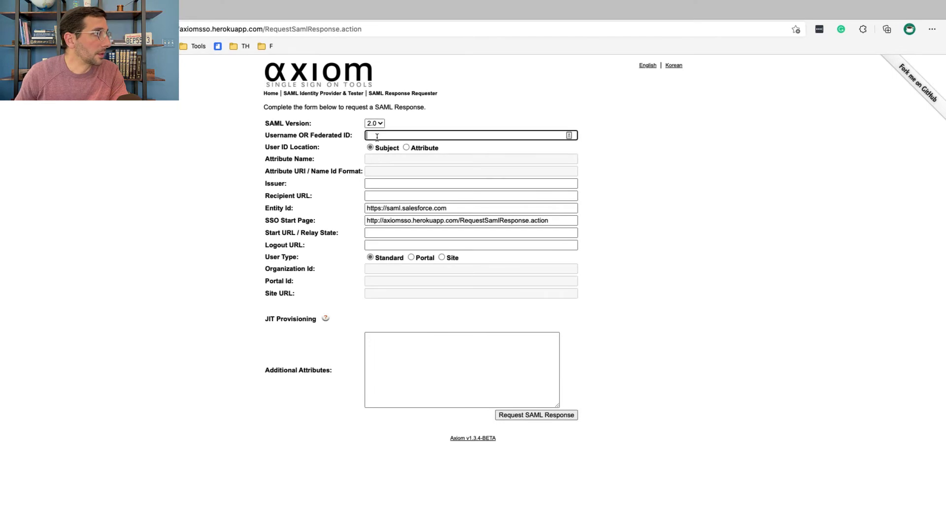
{"action": "key", "text": "ctrl+Left"}
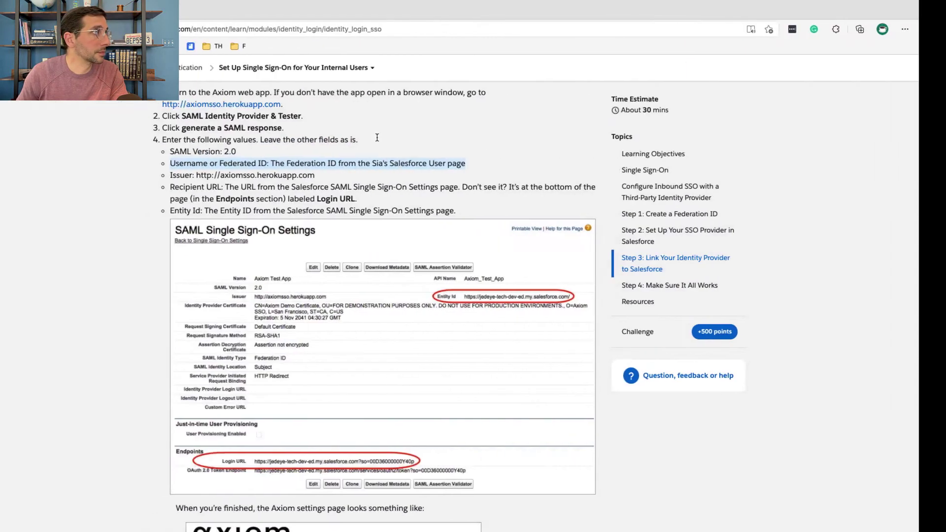
{"action": "key", "text": "ctrl+Right"}
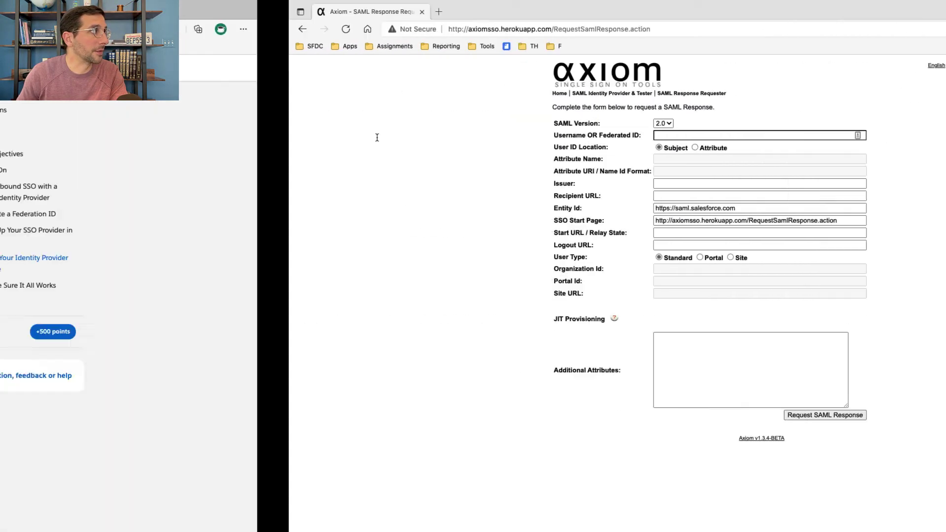
{"action": "key", "text": "ctrl+Left"}
{"action": "key", "text": "ctrl+Up"}
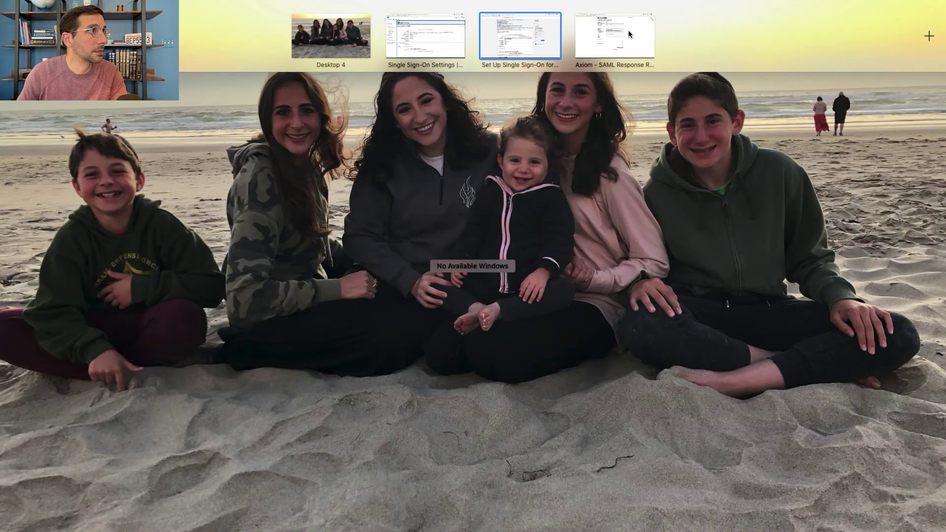
{"action": "left_click_drag", "start_coordinate": [418, 40], "coordinate": [528, 45]}
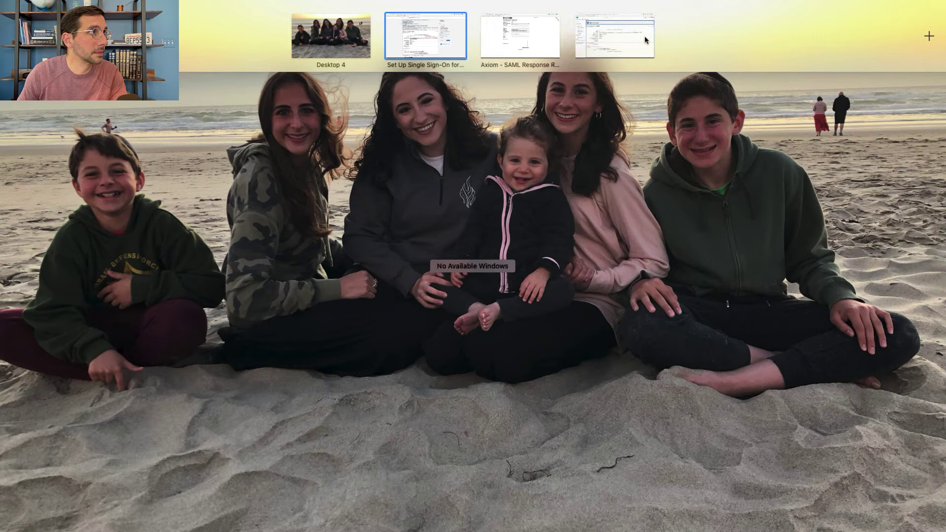
{"action": "left_click", "coordinate": [527, 42]}
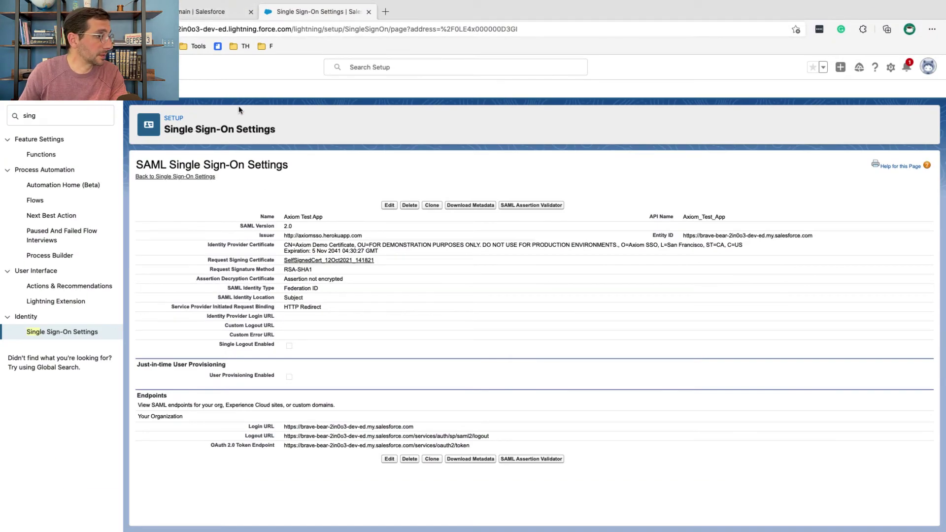
- Search Setup for 'users', open the guest admin user, and copy its Federation ID
{"action": "left_click", "coordinate": [222, 14]}
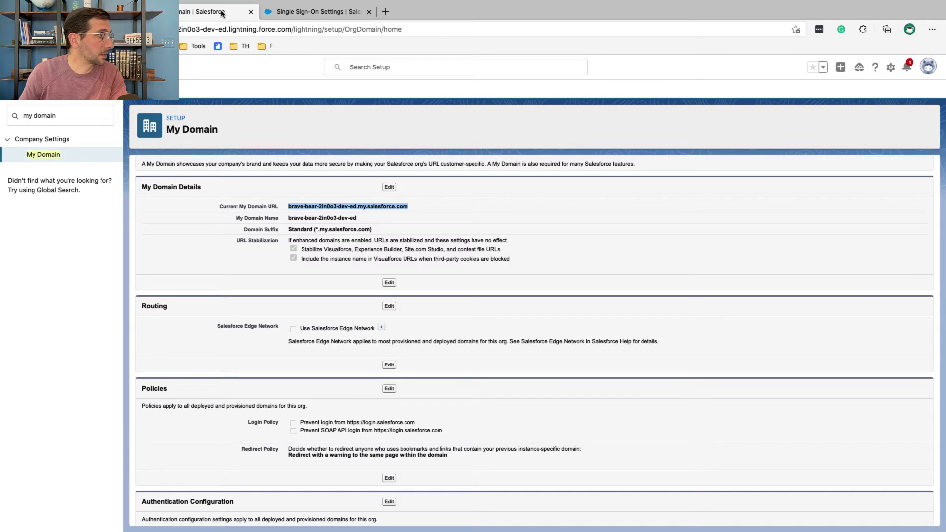
{"action": "triple_click", "coordinate": [65, 118]}
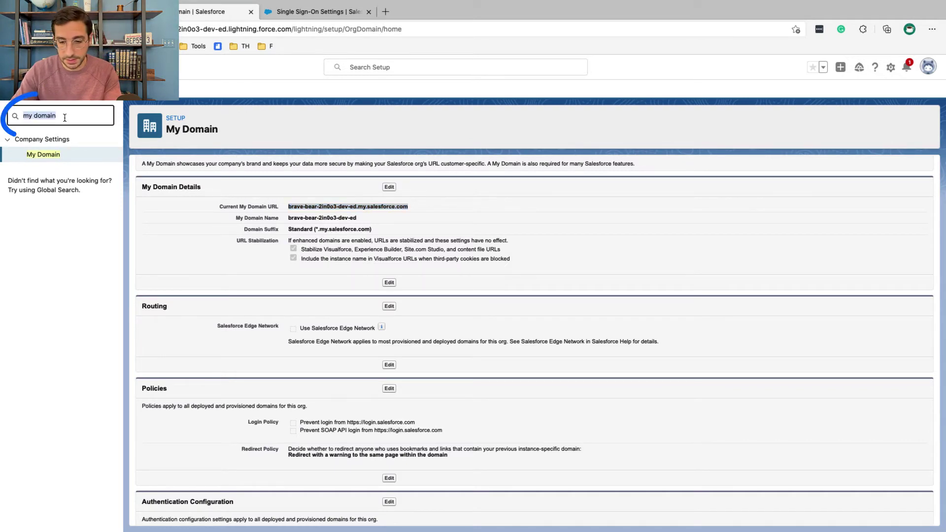
{"action": "type", "text": "users"}
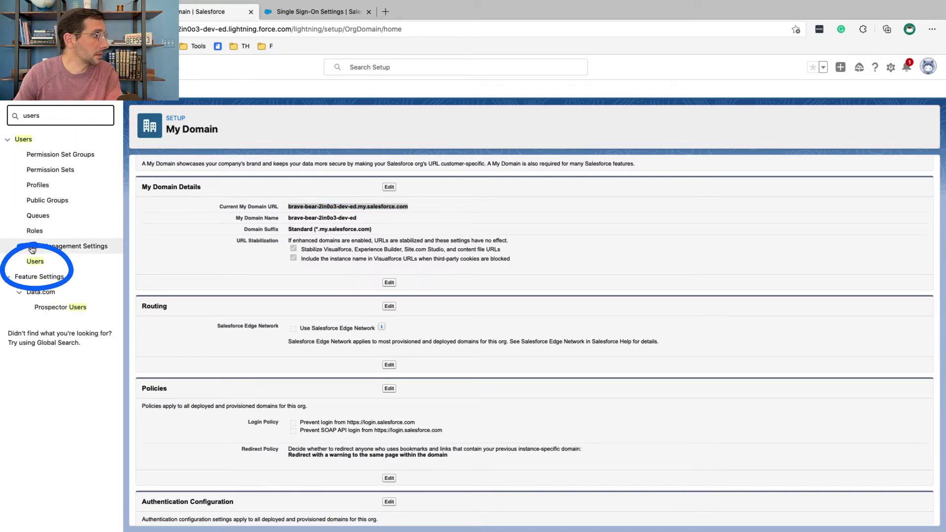
{"action": "left_click", "coordinate": [34, 261]}
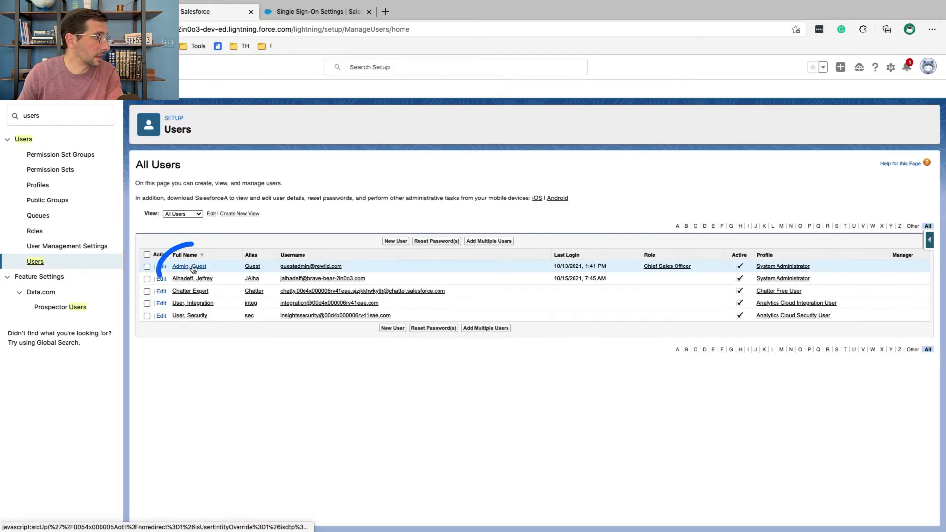
{"action": "left_click", "coordinate": [193, 268]}
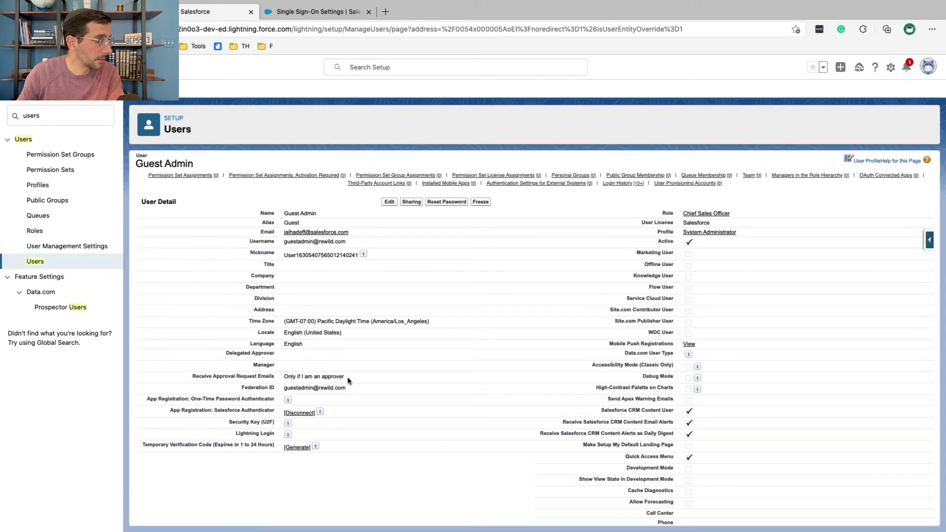
{"action": "left_click_drag", "start_coordinate": [346, 389], "coordinate": [288, 390]}
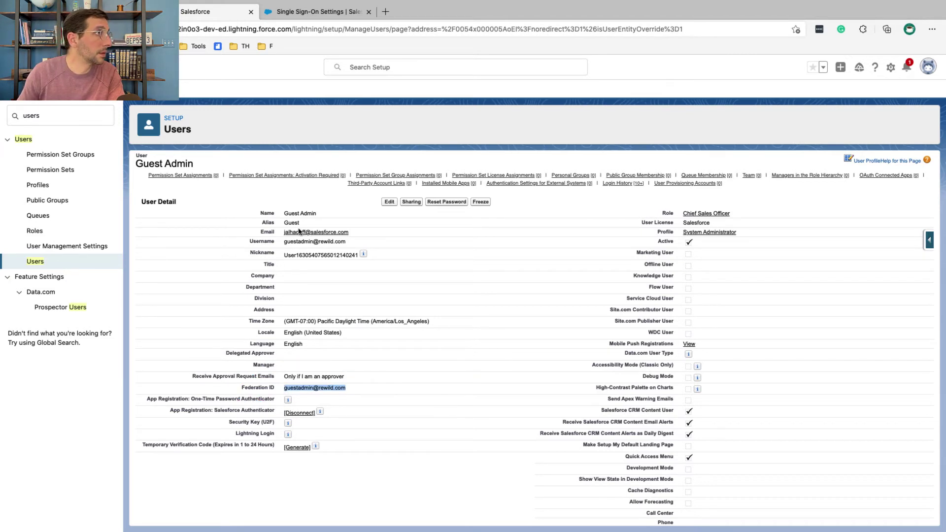
{"action": "key", "text": "super+grave"}
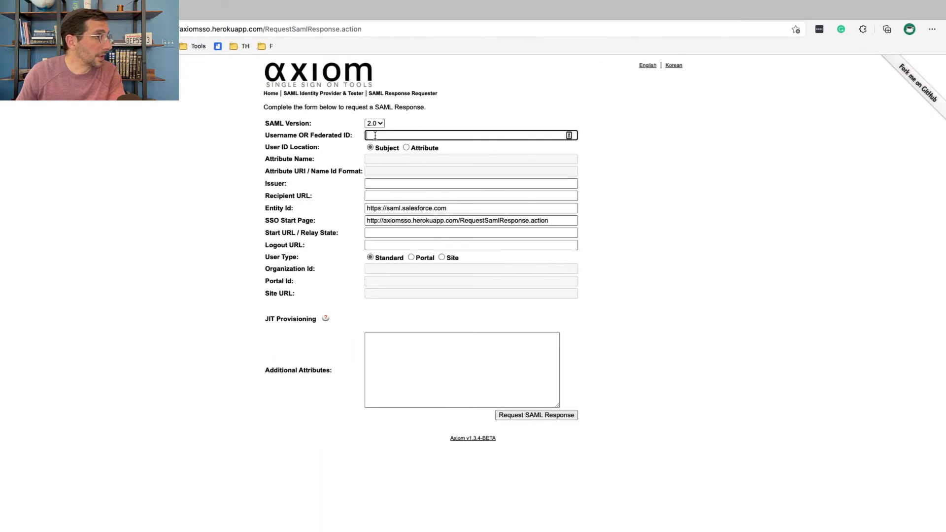
{"action": "key", "text": "super+v"}
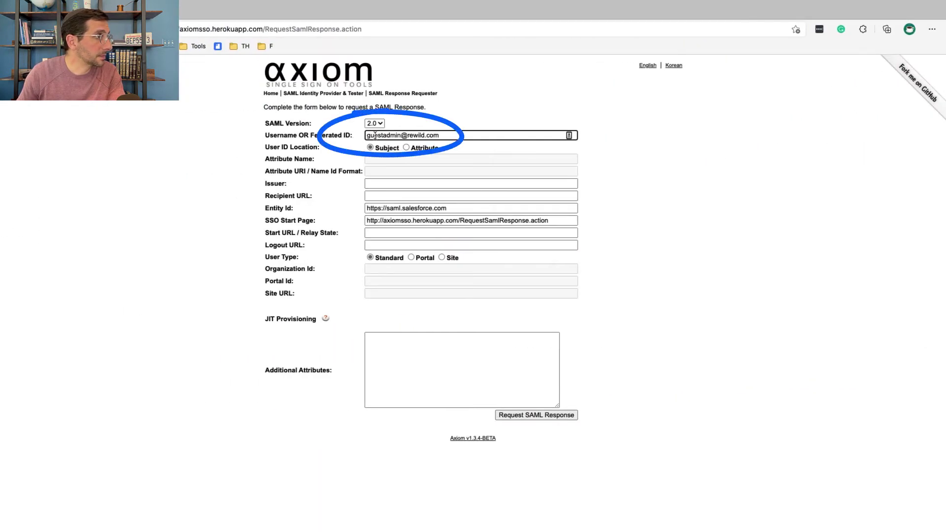
{"action": "key", "text": "super+grave"}
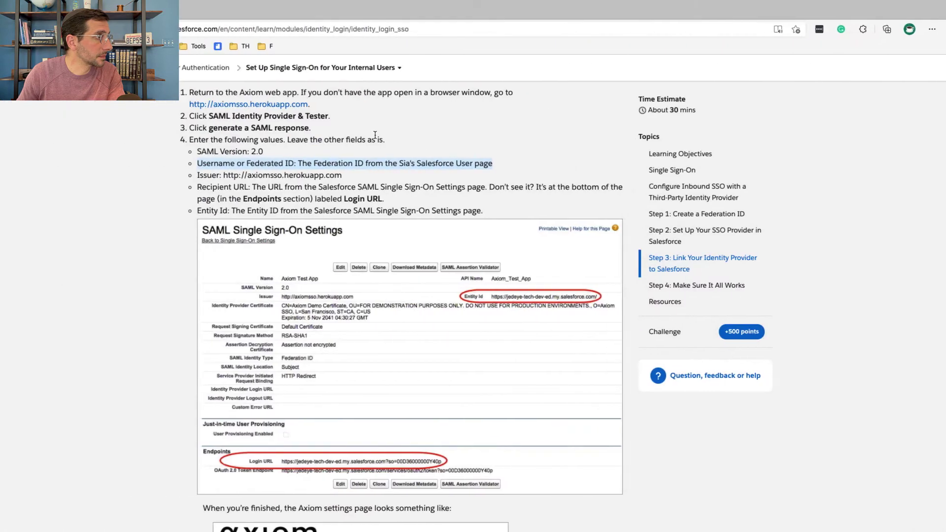
{"action": "left_click_drag", "start_coordinate": [342, 176], "coordinate": [226, 175]}
{"action": "key", "text": "super+c"}
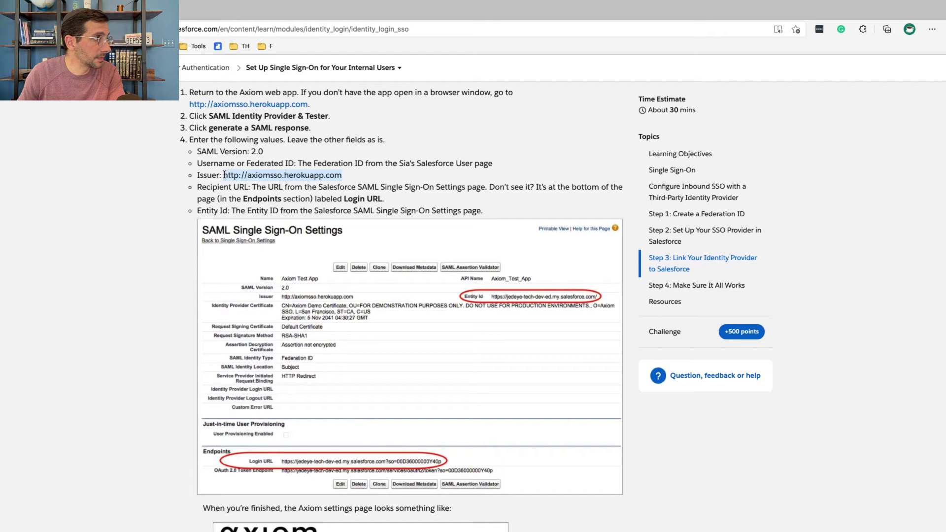
{"action": "key", "text": "super+grave"}
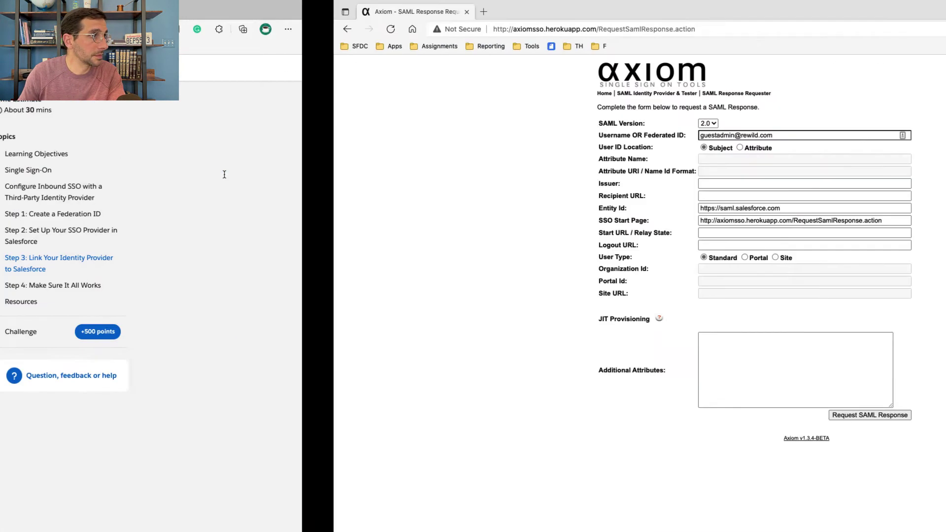
{"action": "left_click", "coordinate": [382, 183]}
{"action": "key", "text": "super+v"}
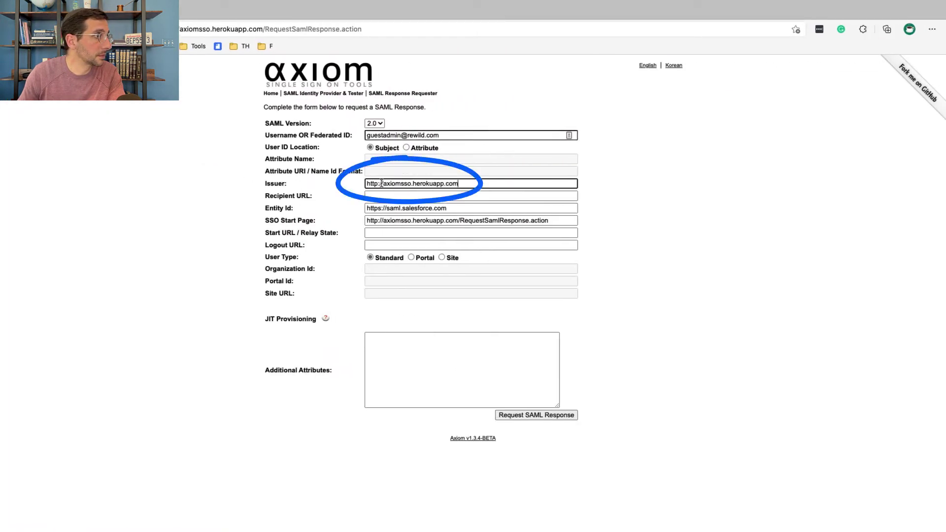
- Read Trailhead's Recipient URL instruction before moving to the Salesforce setup window
{"action": "key", "text": "super+grave"}
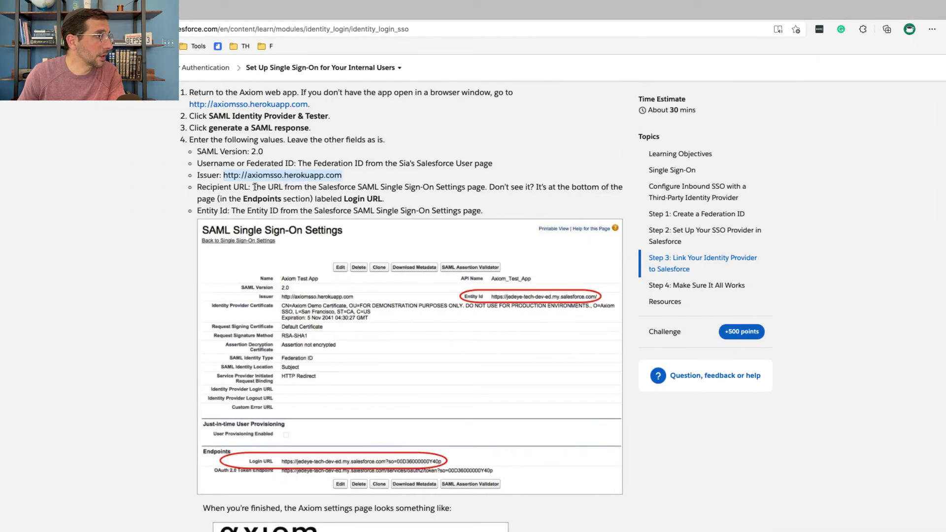
{"action": "left_click_drag", "start_coordinate": [253, 187], "coordinate": [485, 186]}
{"action": "key", "text": "ctrl+Right"}
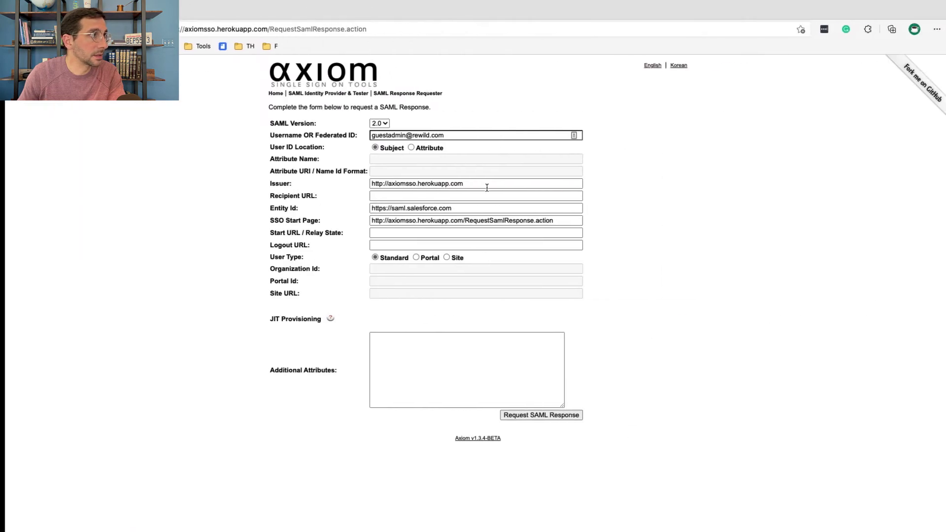
{"action": "key", "text": "ctrl+Right"}
- Copy the Login URL from the SAML settings Endpoints section into Axiom's Recipient URL field
{"action": "key", "text": "ctrl+Tab"}
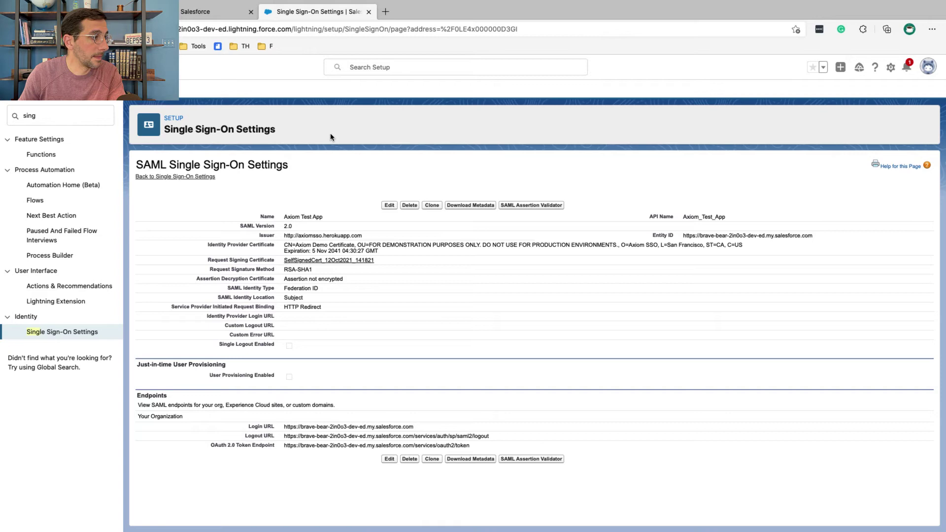
{"action": "key", "text": "ctrl+Left"}
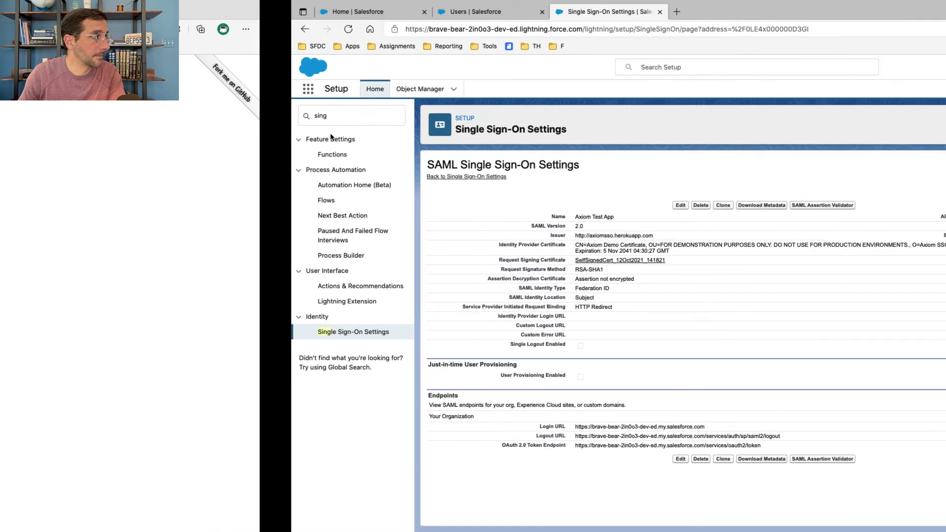
{"action": "key", "text": "ctrl+Left"}
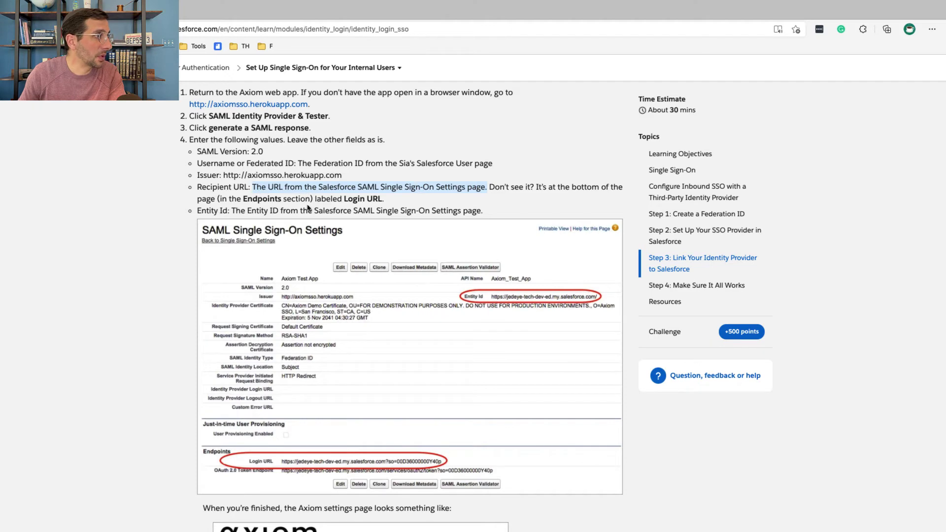
{"action": "left_click_drag", "start_coordinate": [383, 200], "coordinate": [344, 200]}
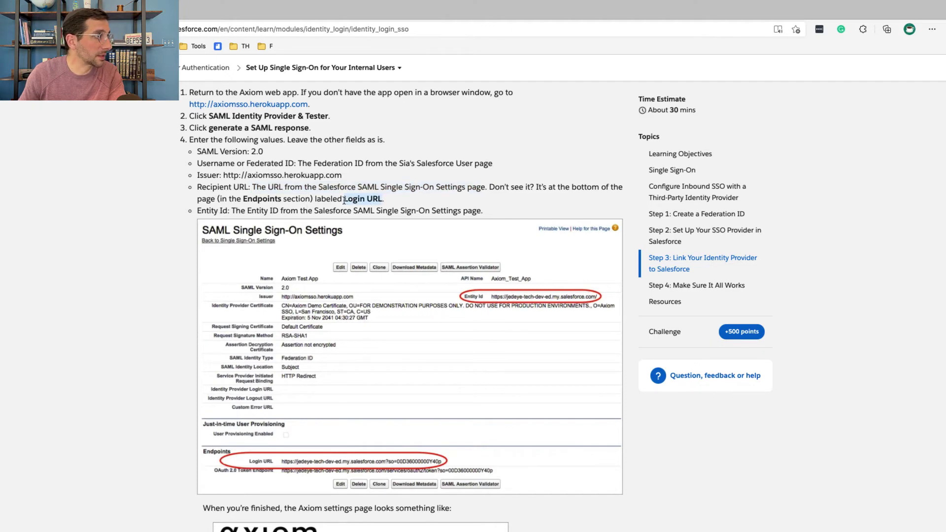
{"action": "key", "text": "ctrl+Right"}
{"action": "key", "text": "ctrl+Right"}
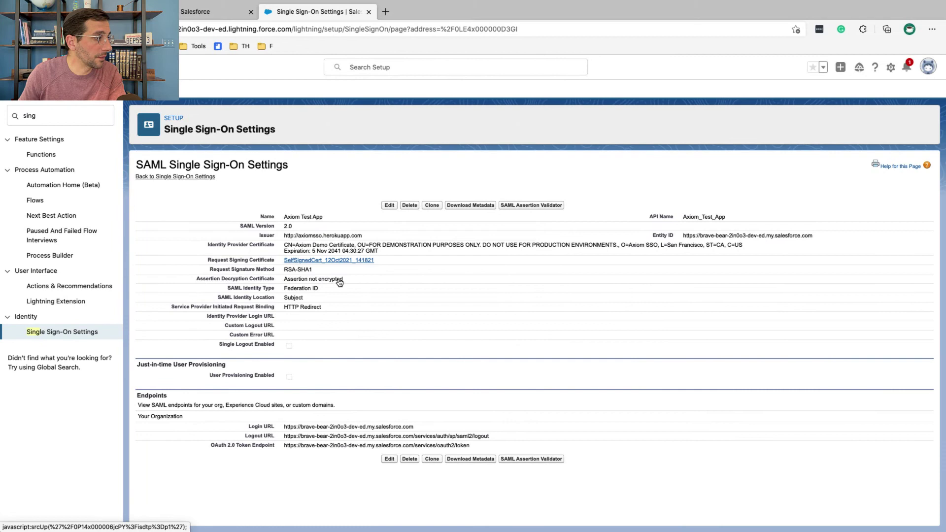
{"action": "left_click_drag", "start_coordinate": [248, 426], "coordinate": [284, 429]}
{"action": "key", "text": "super+c"}
{"action": "left_click", "coordinate": [417, 430]}
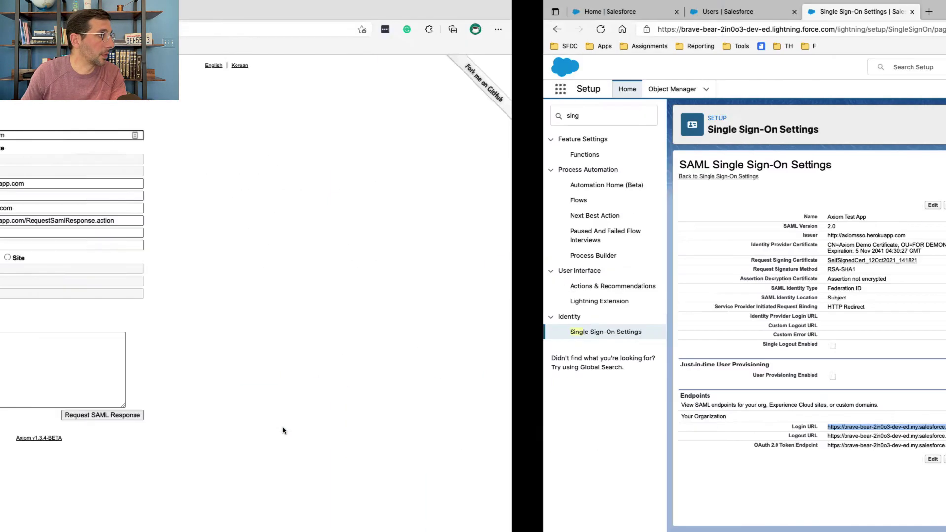
{"action": "left_click", "coordinate": [378, 197]}
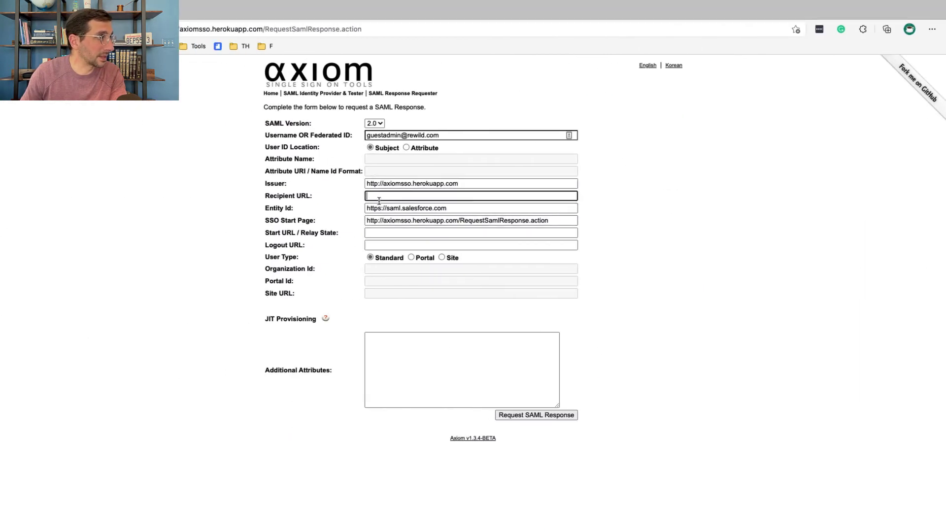
{"action": "key", "text": "super+v"}
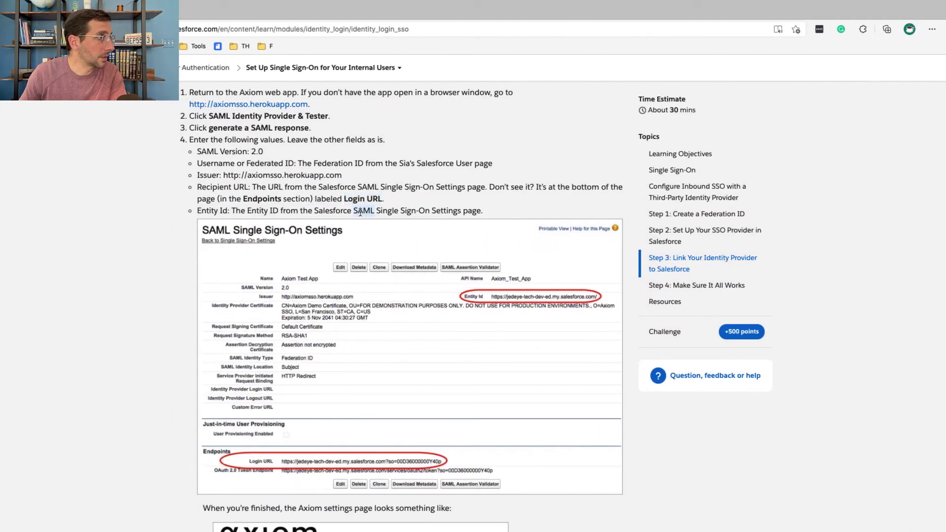
{"action": "triple_click", "coordinate": [361, 211]}
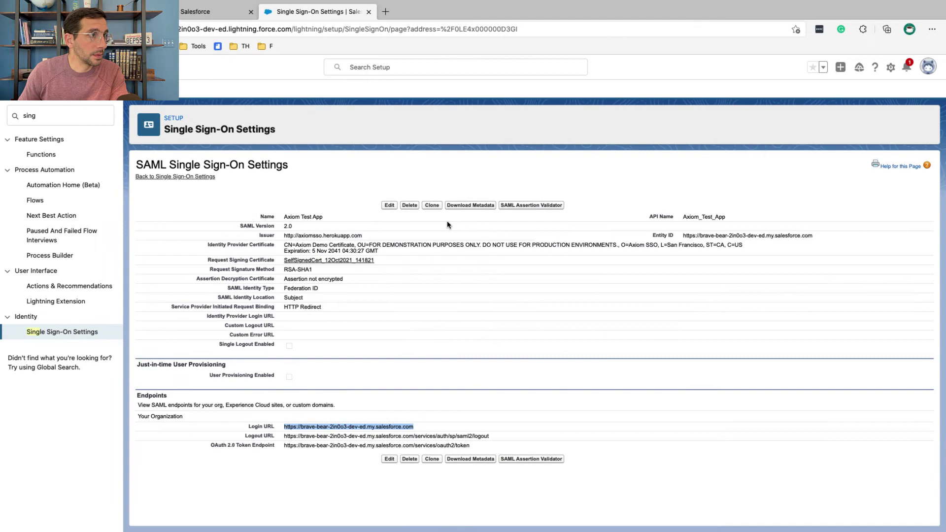
{"action": "left_click_drag", "start_coordinate": [813, 236], "coordinate": [684, 236]}
{"action": "key", "text": "super+c"}
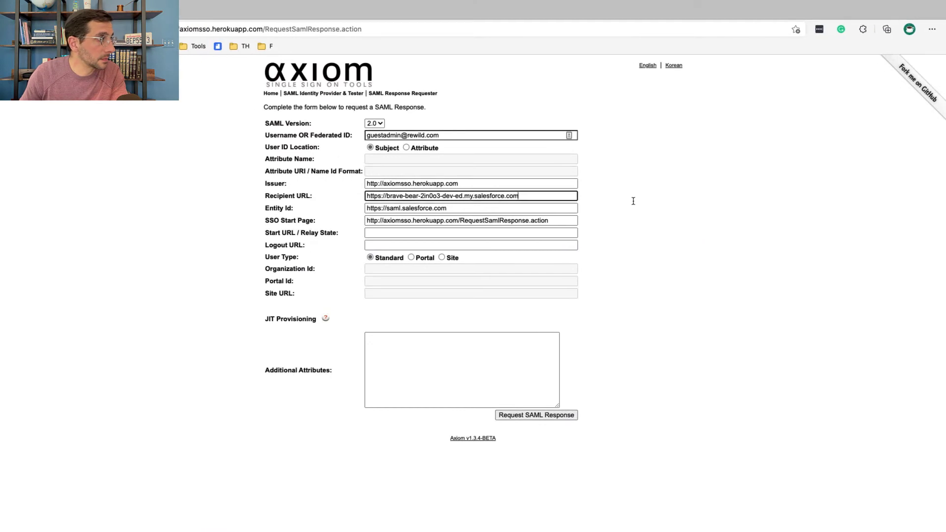
{"action": "triple_click", "coordinate": [458, 210]}
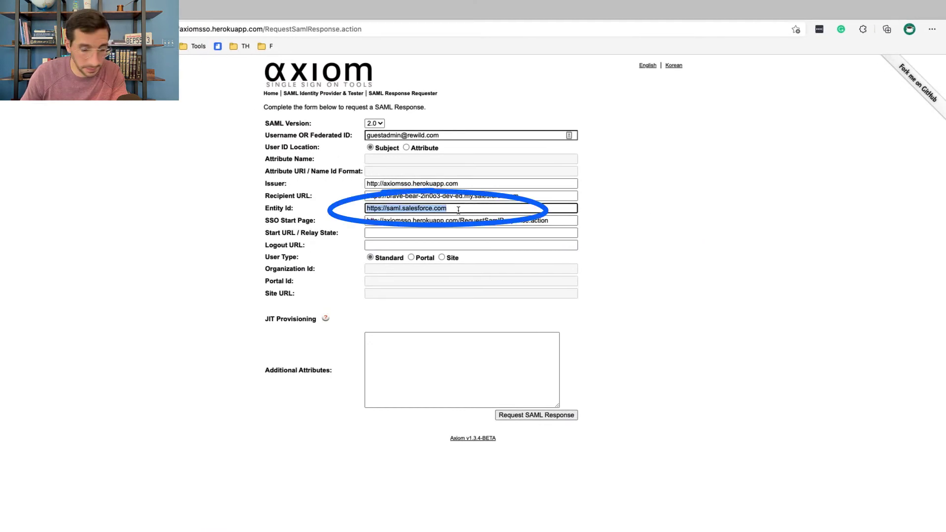
{"action": "key", "text": "super+v"}
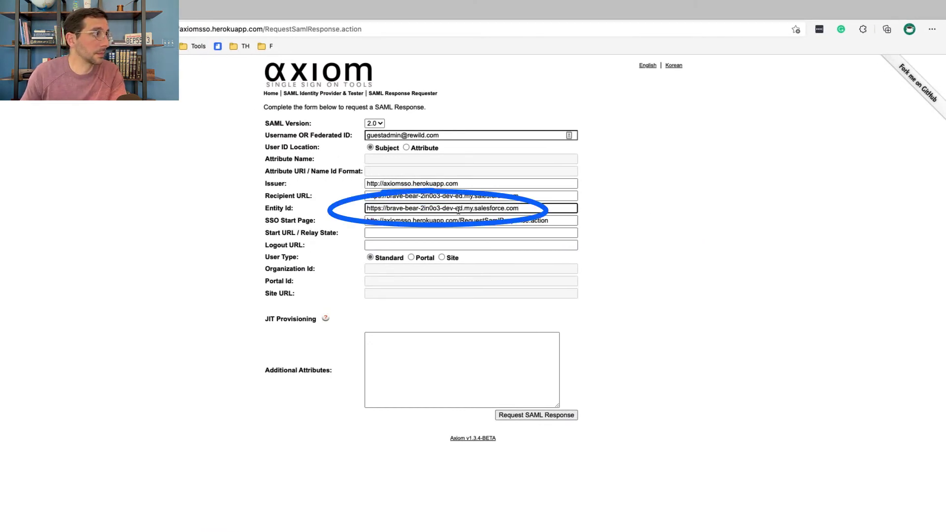
{"action": "left_click", "coordinate": [310, 222]}
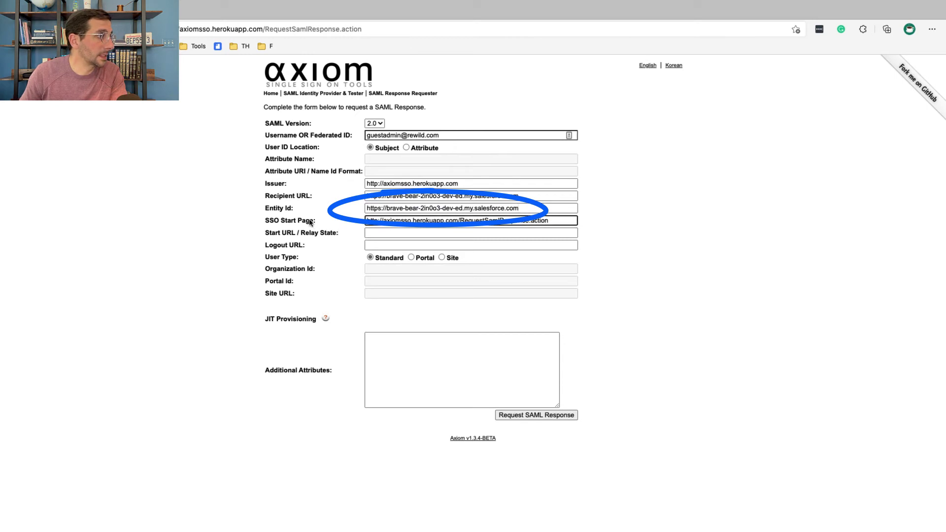
- Compare the filled form against Trailhead's example of the completed SAML request form
{"action": "key", "text": "ctrl+Left"}
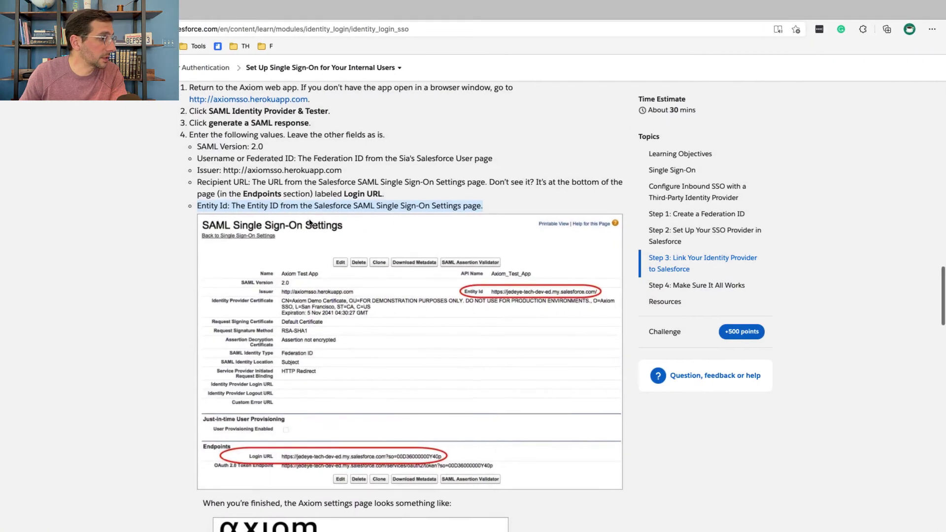
{"action": "scroll", "coordinate": [310, 223], "scroll_direction": "down", "scroll_amount": 2}
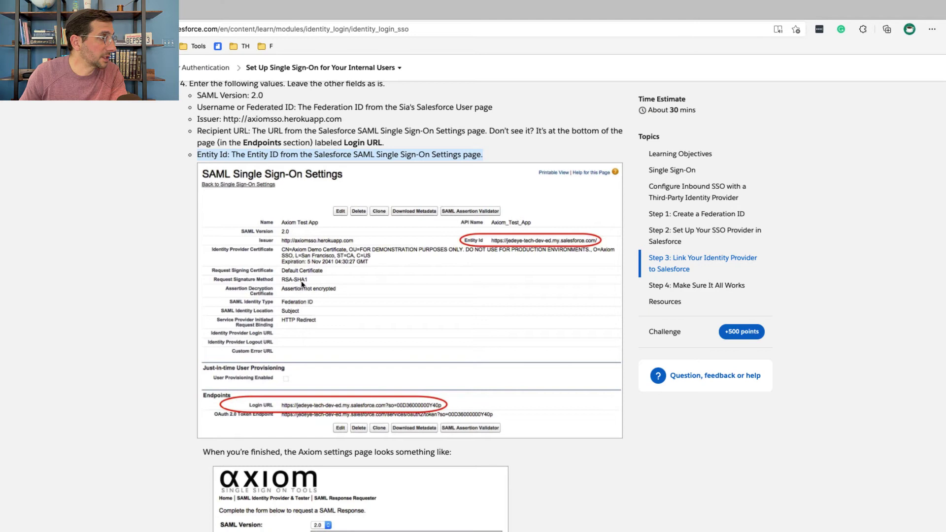
{"action": "scroll", "coordinate": [303, 284], "scroll_direction": "down", "scroll_amount": 7}
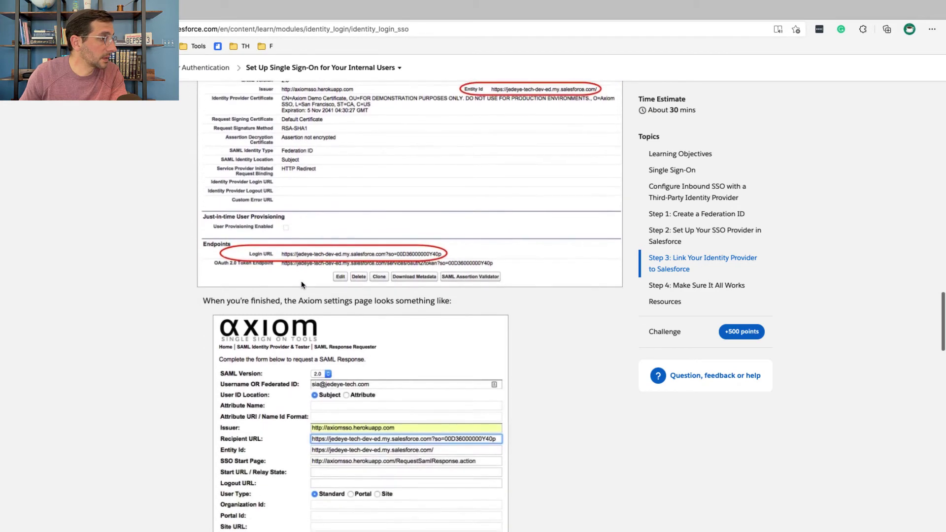
{"action": "triple_click", "coordinate": [297, 272]}
{"action": "scroll", "coordinate": [296, 275], "scroll_direction": "down", "scroll_amount": 5}
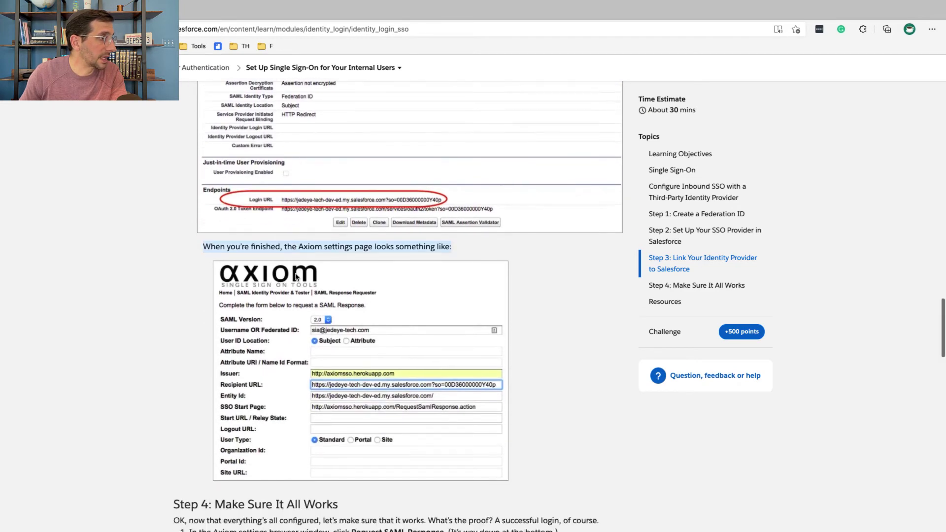
{"action": "scroll", "coordinate": [296, 277], "scroll_direction": "down", "scroll_amount": 3}
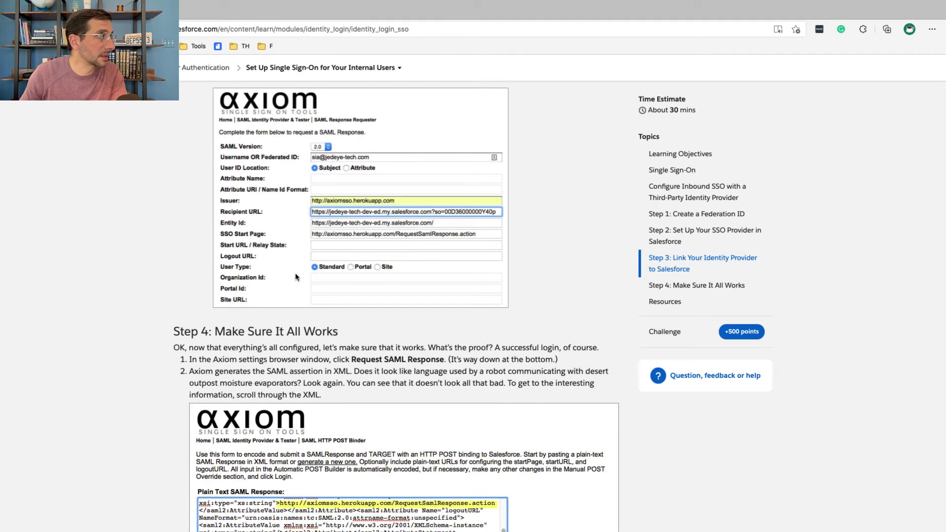
{"action": "key", "text": "ctrl+Right"}
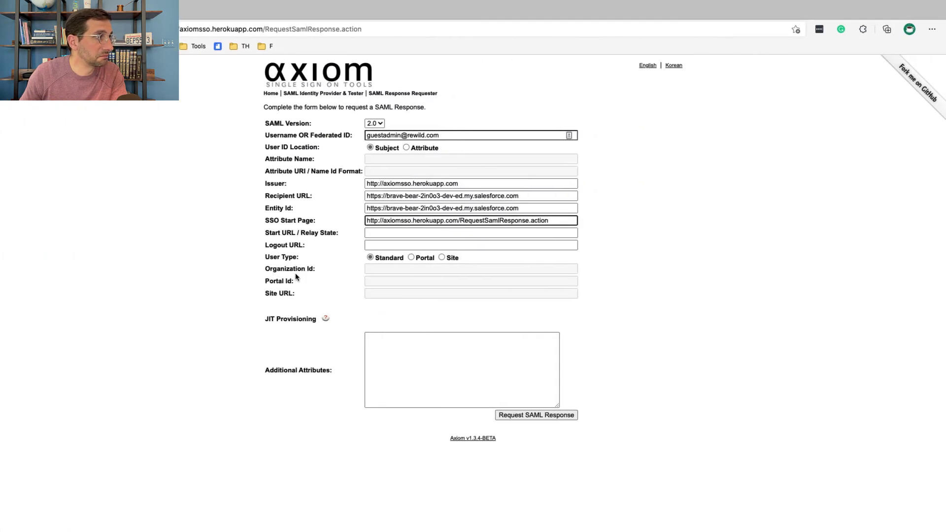
- Request the SAML response from the completed Axiom form
{"action": "key", "text": "ctrl+Left"}
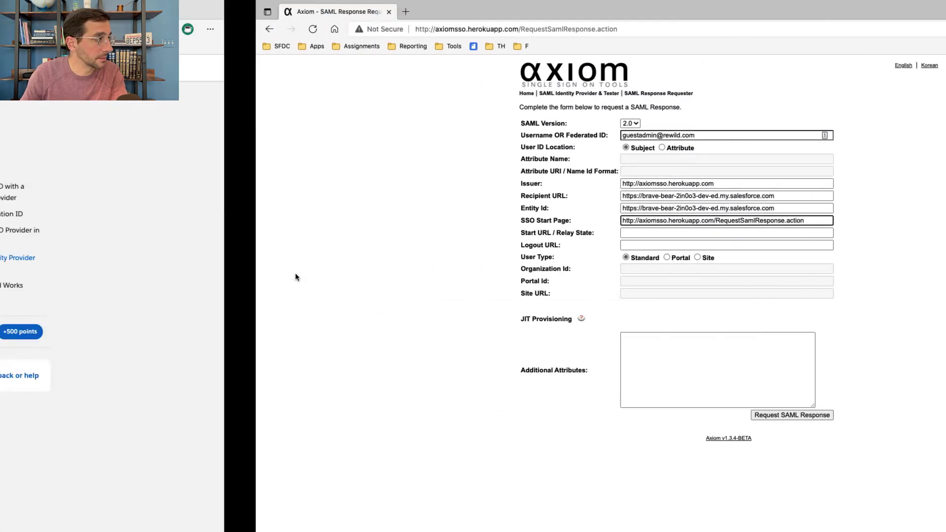
{"action": "scroll", "coordinate": [298, 276], "scroll_direction": "down", "scroll_amount": 4}
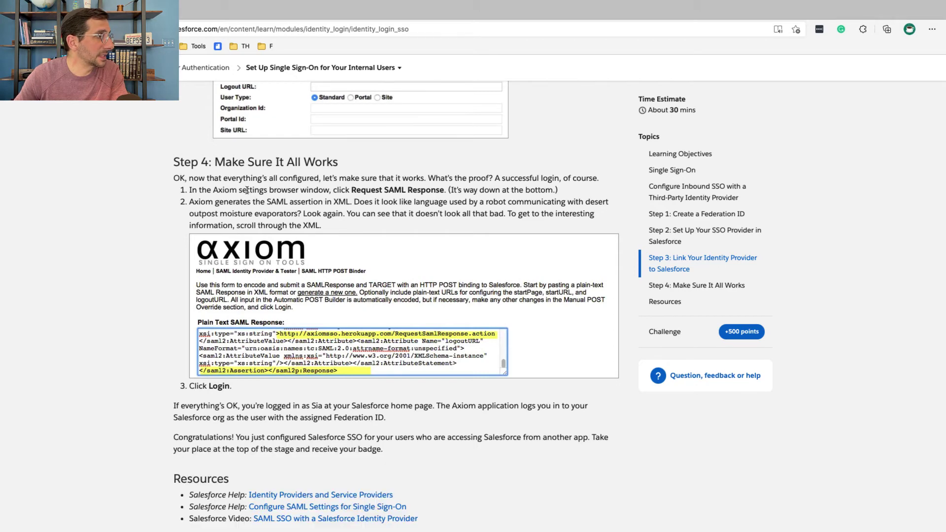
{"action": "left_click_drag", "start_coordinate": [248, 192], "coordinate": [446, 191]}
{"action": "key", "text": "ctrl+Right"}
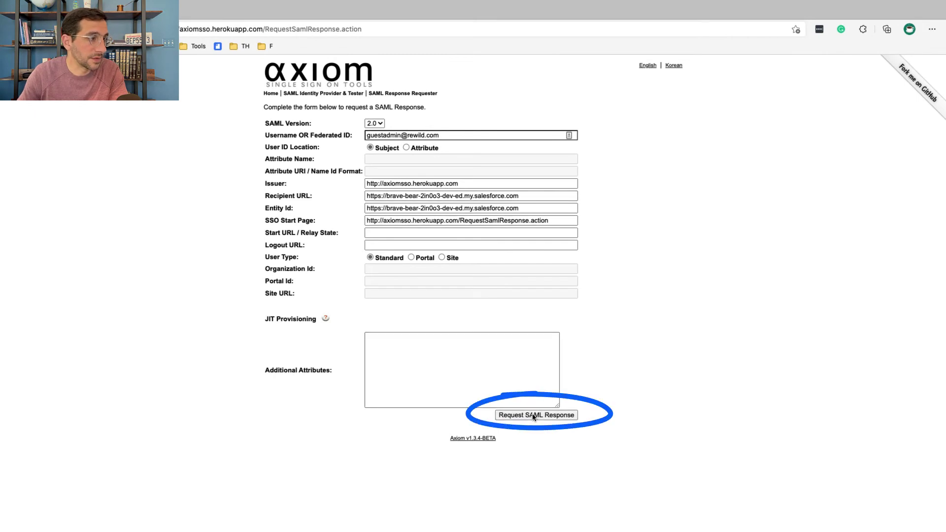
{"action": "left_click", "coordinate": [532, 415]}
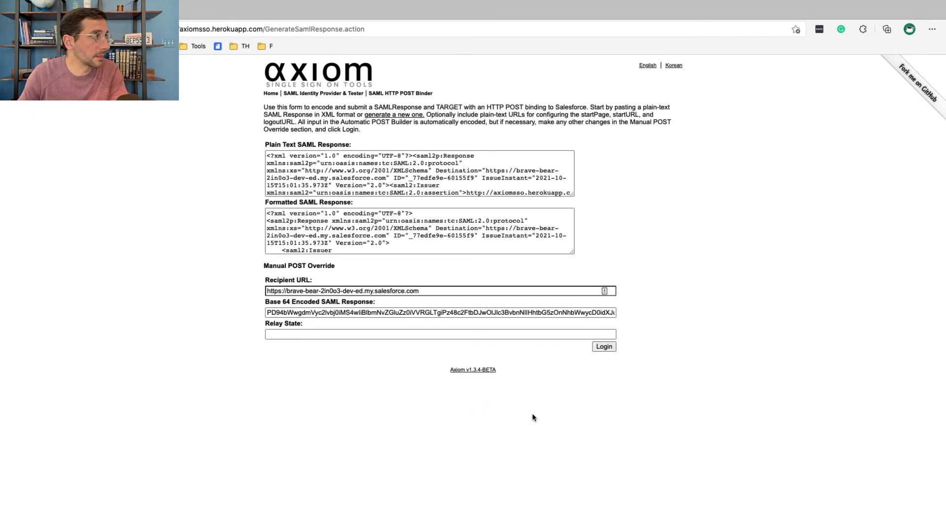
- Read Trailhead's notes on the generated SAML assertion and the Login instruction
{"action": "key", "text": "ctrl+Left"}
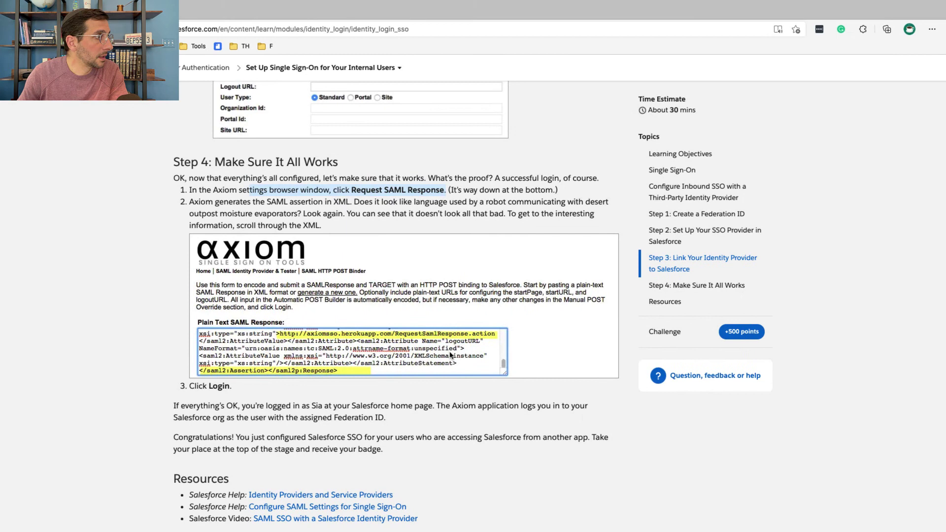
{"action": "left_click_drag", "start_coordinate": [222, 202], "coordinate": [340, 227]}
{"action": "scroll", "coordinate": [341, 227], "scroll_direction": "down", "scroll_amount": 5}
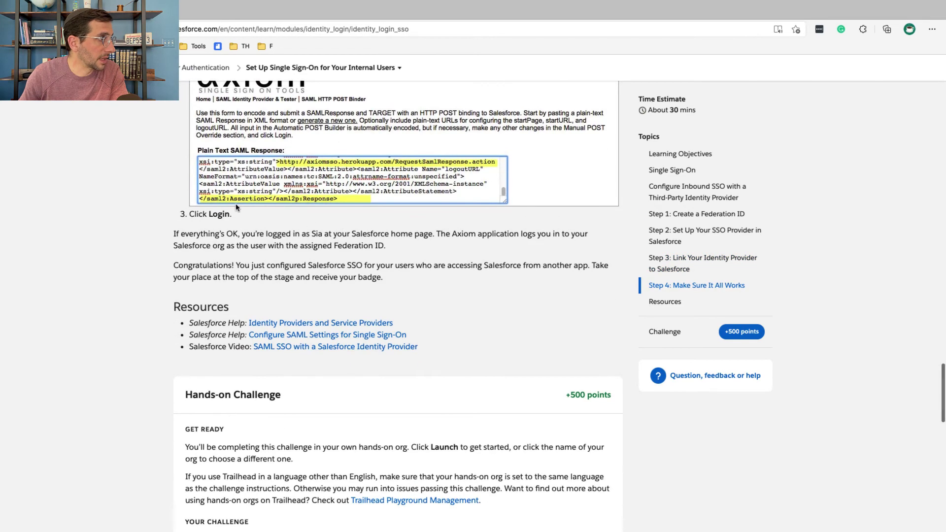
{"action": "triple_click", "coordinate": [225, 212]}
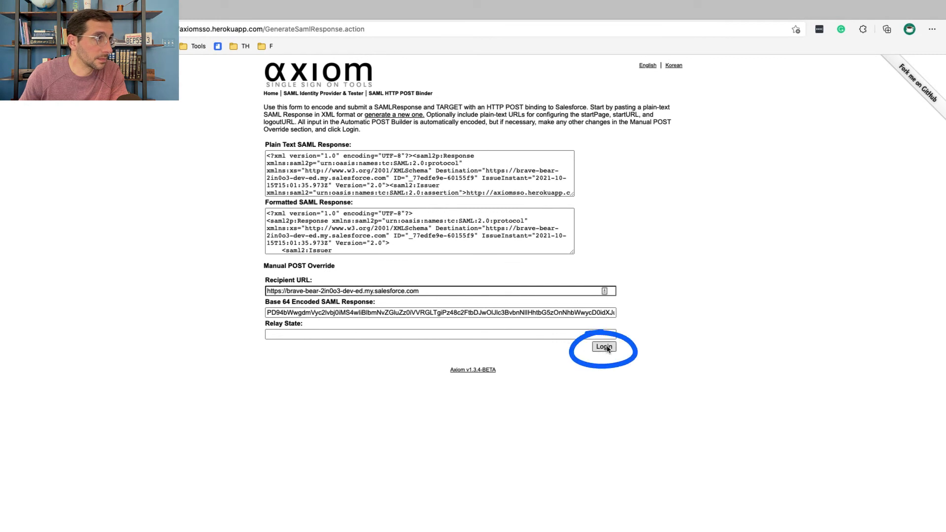
- Post the SAML response to log in to Salesforce and check the signed-in user
{"action": "left_click", "coordinate": [604, 347]}
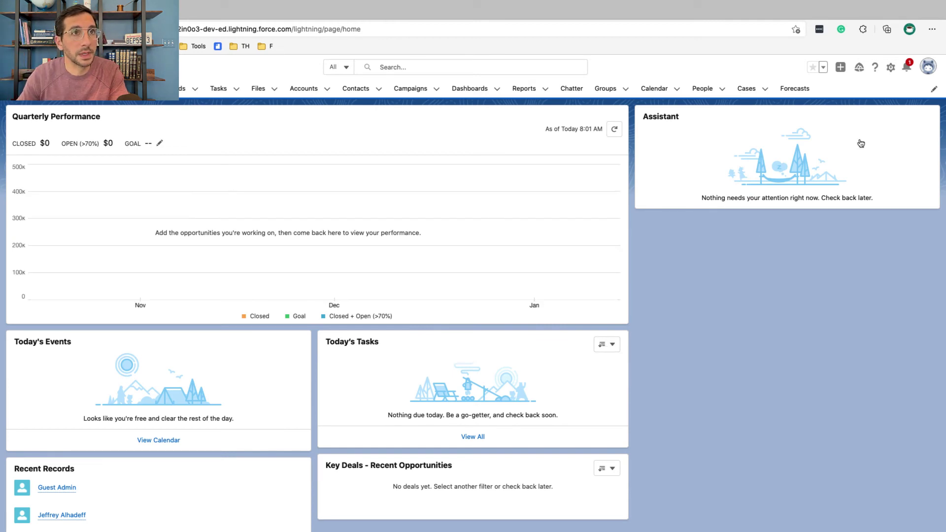
{"action": "left_click", "coordinate": [931, 64]}
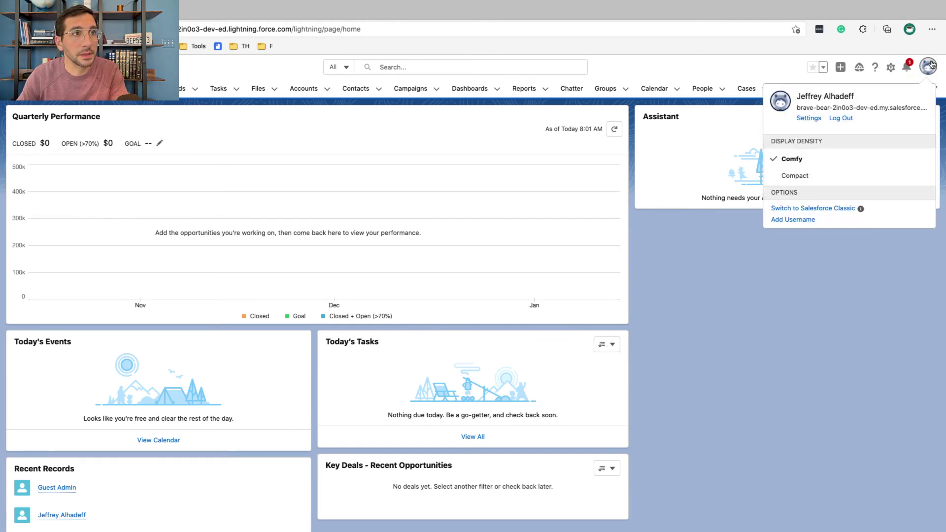
{"action": "left_click", "coordinate": [844, 274]}
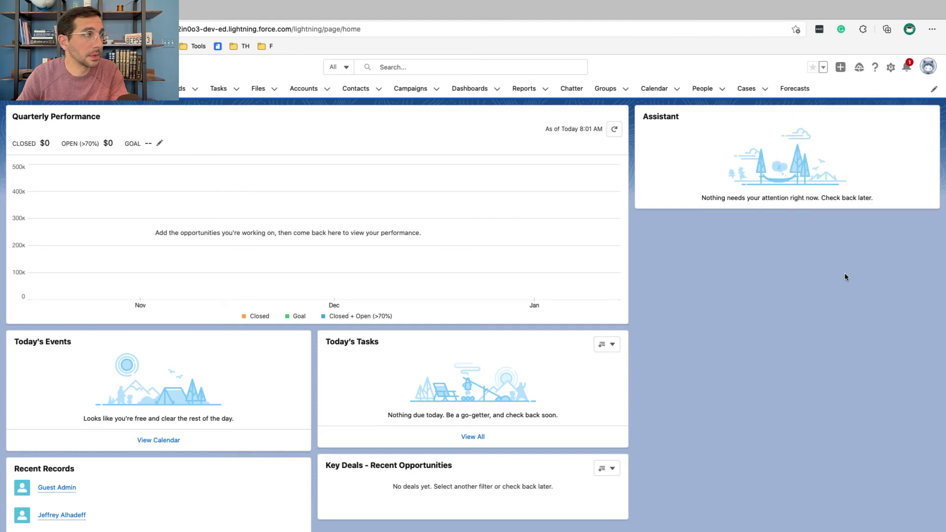
- Compare against Trailhead's expected result and reopen the profile menu to confirm the user
{"action": "key", "text": "ctrl+Left"}
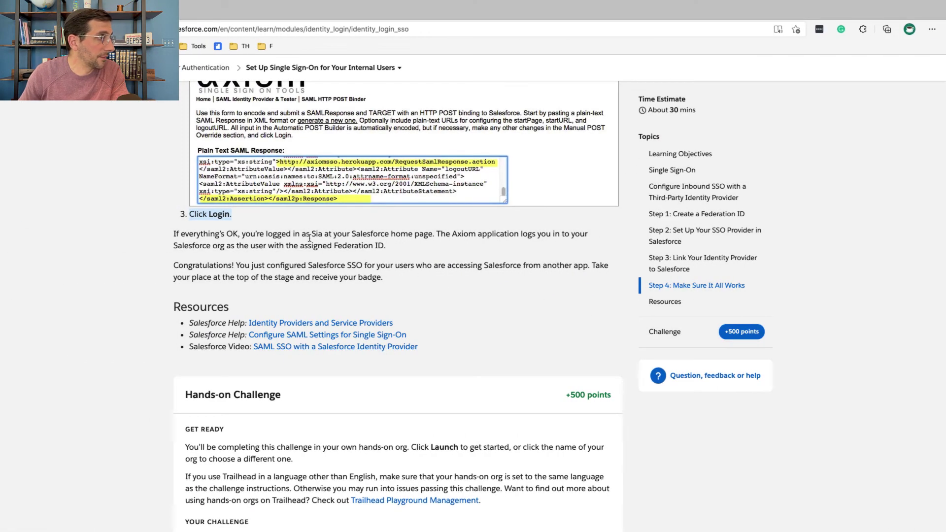
{"action": "left_click_drag", "start_coordinate": [240, 235], "coordinate": [310, 236]}
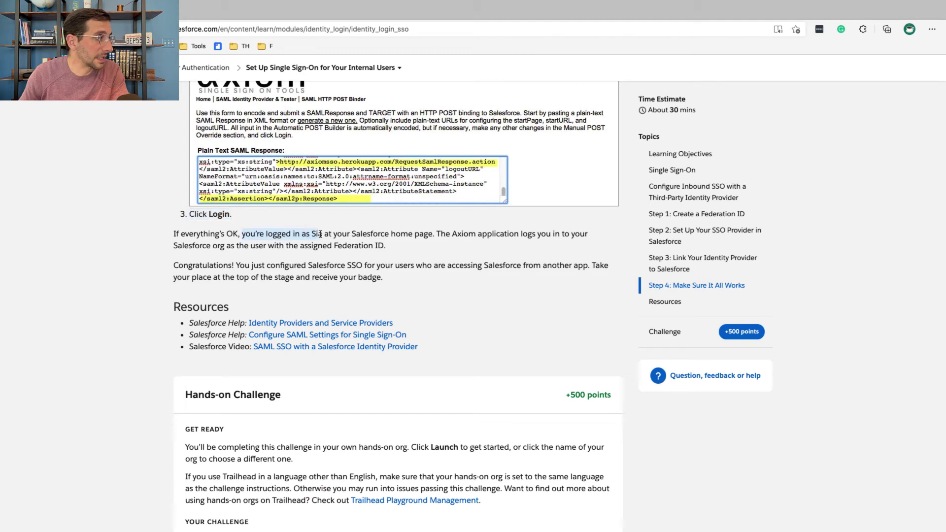
{"action": "left_click", "coordinate": [320, 235]}
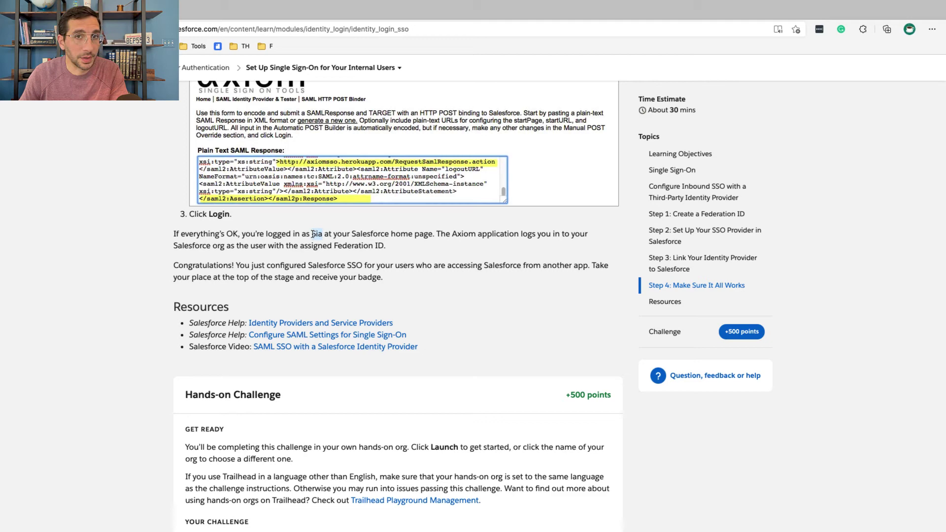
{"action": "left_click_drag", "start_coordinate": [314, 235], "coordinate": [427, 237]}
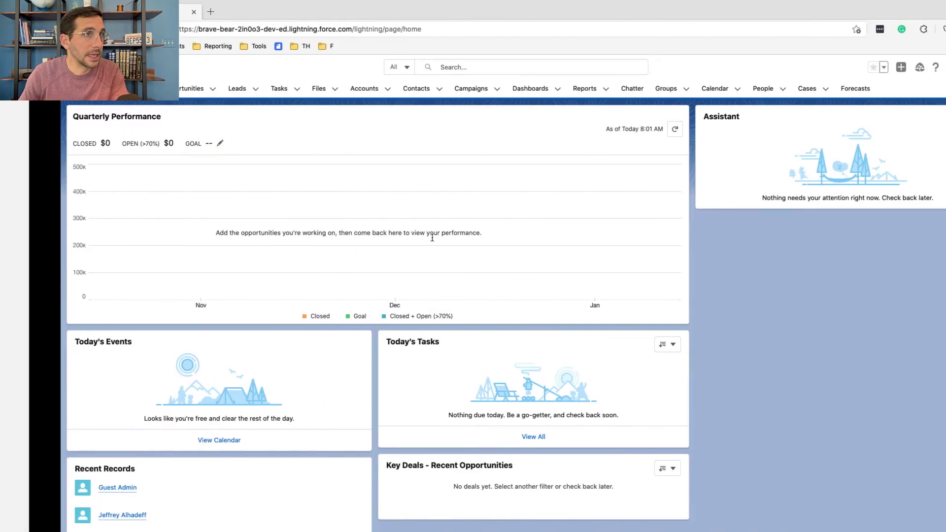
{"action": "left_click", "coordinate": [928, 69]}
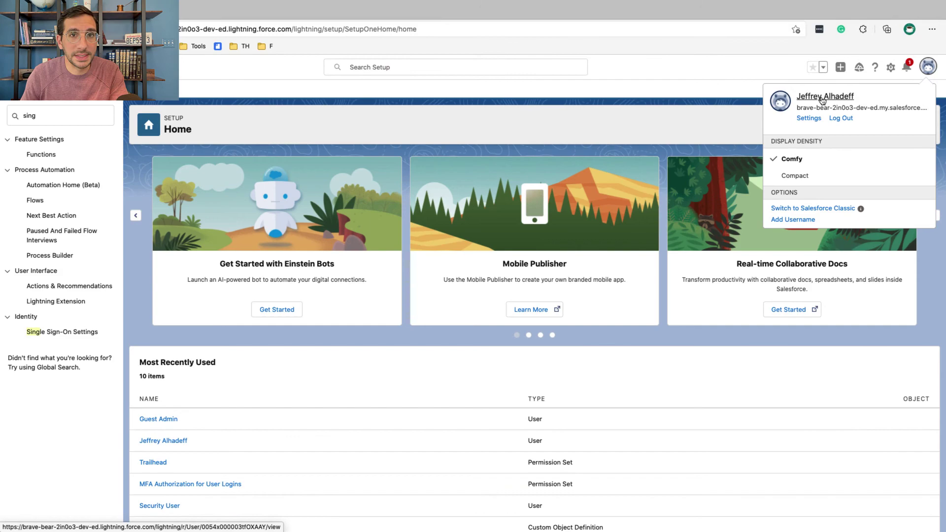
- Run Check Challenge at the bottom of the Trailhead unit to earn 500 points
{"action": "key", "text": "ctrl+Left"}
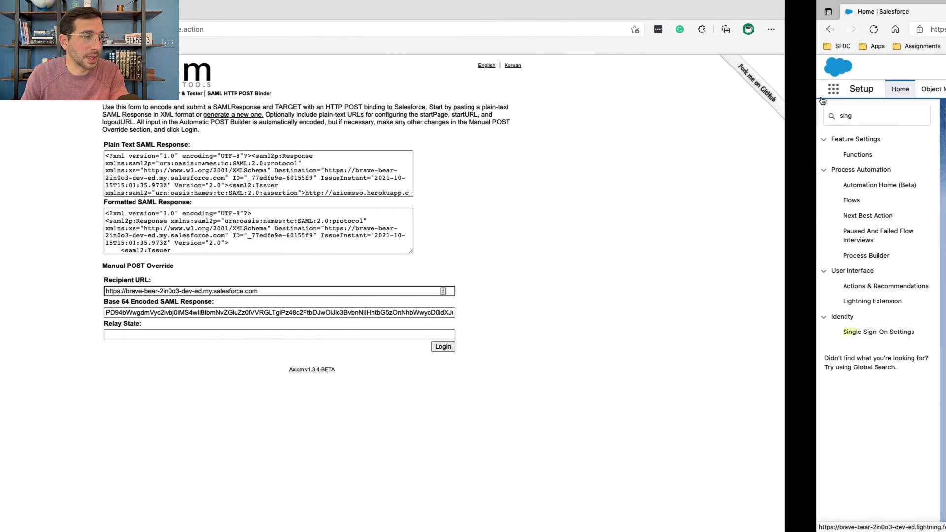
{"action": "scroll", "coordinate": [593, 274], "scroll_direction": "down", "scroll_amount": 5}
{"action": "scroll", "coordinate": [592, 274], "scroll_direction": "down", "scroll_amount": 10}
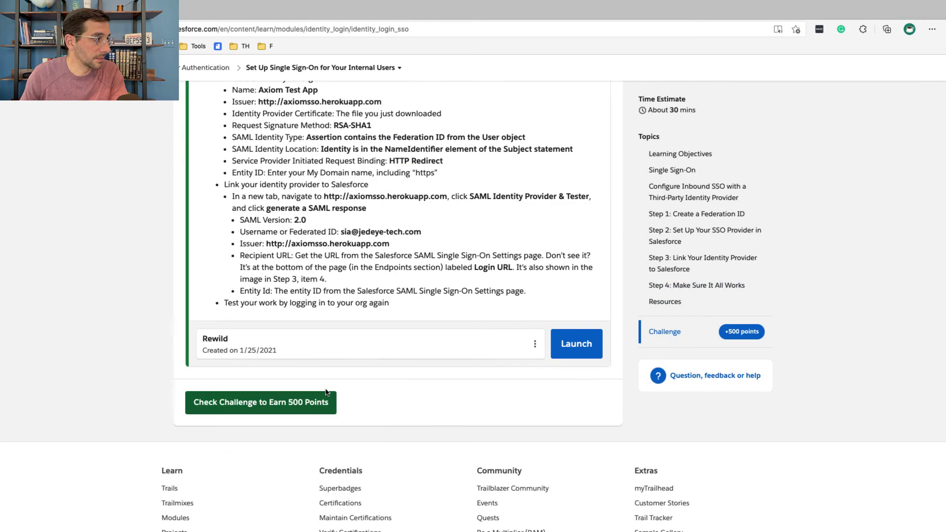
{"action": "left_click", "coordinate": [320, 401]}
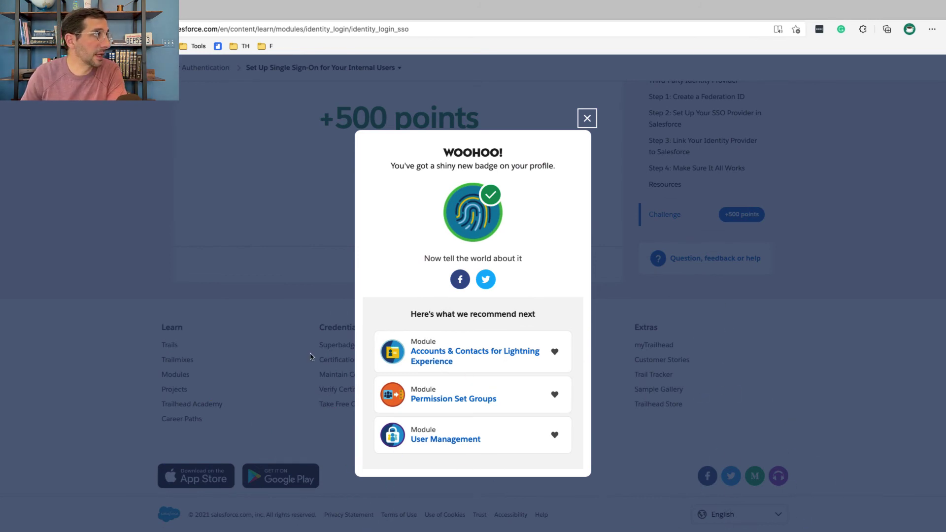
{"action": "key", "text": "ctrl+Tab"}
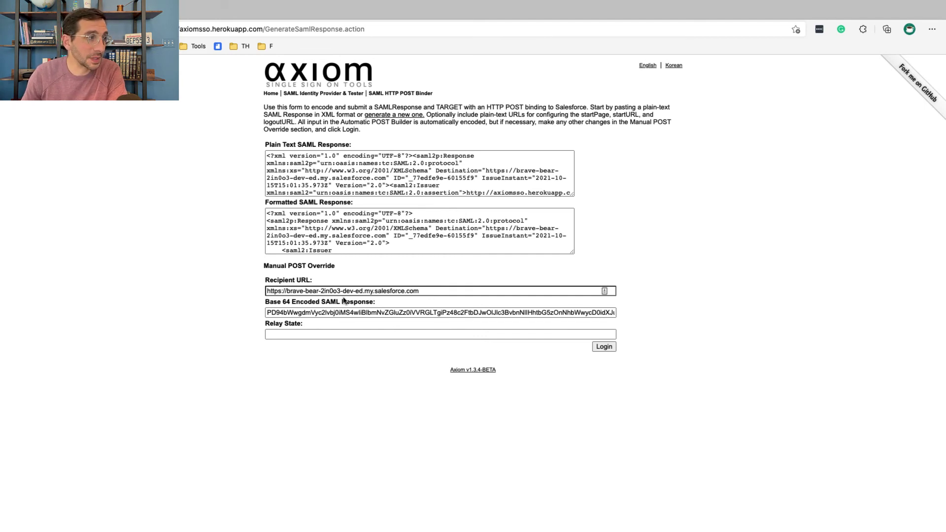
- Log out of the Salesforce org and resubmit the Axiom SAML login
{"action": "key", "text": "ctrl+Right"}
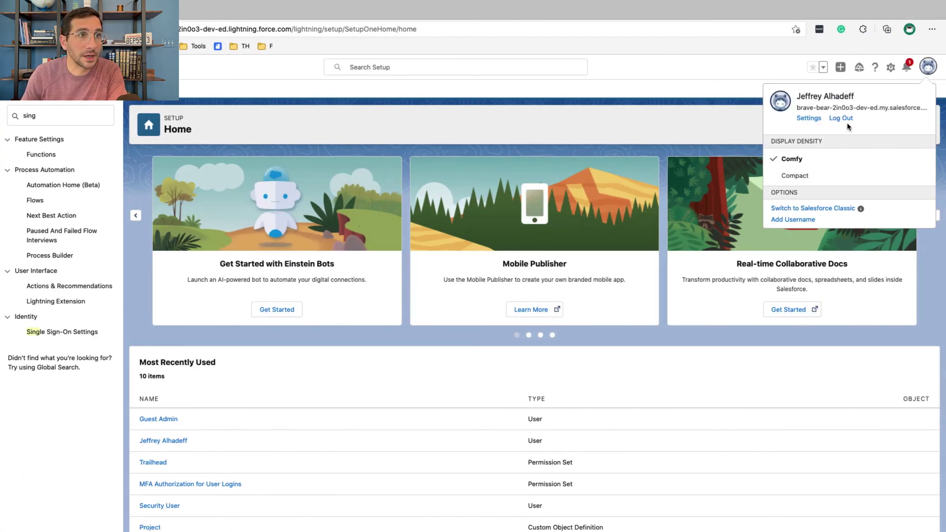
{"action": "left_click", "coordinate": [845, 120]}
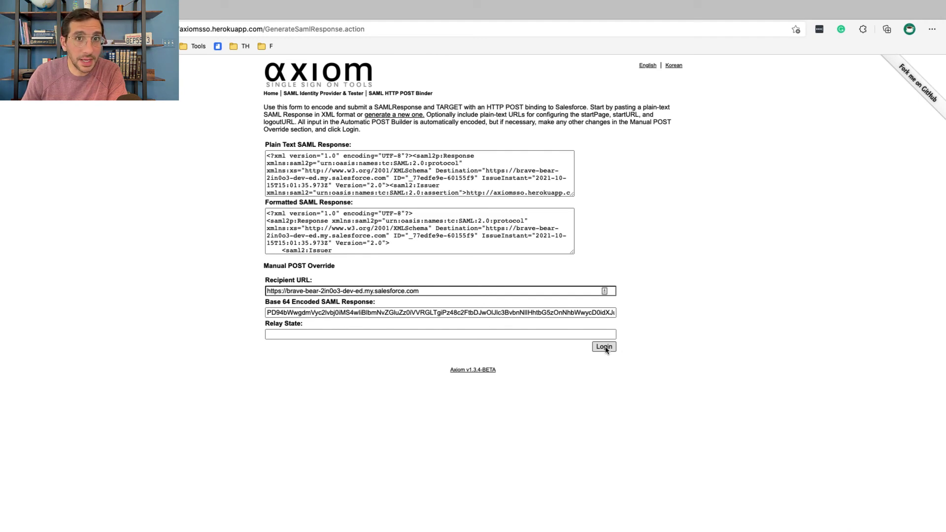
{"action": "left_click", "coordinate": [604, 347]}
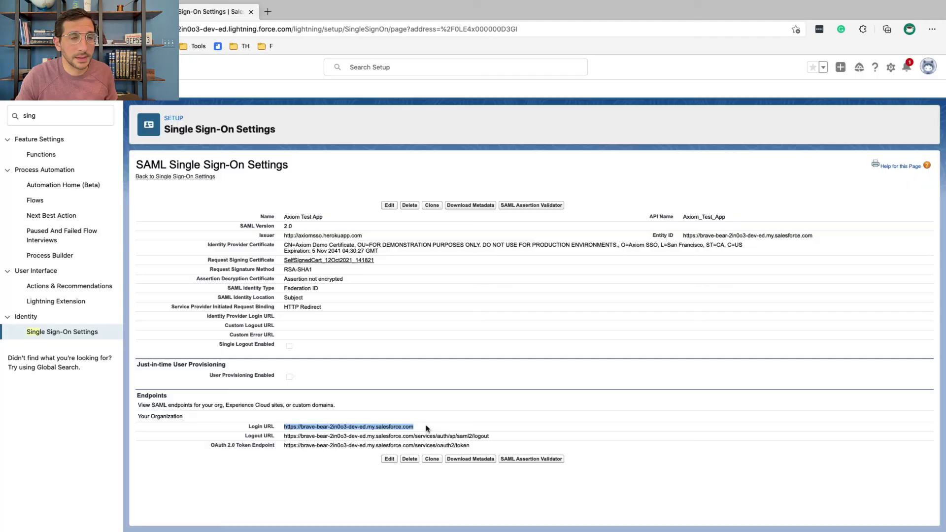